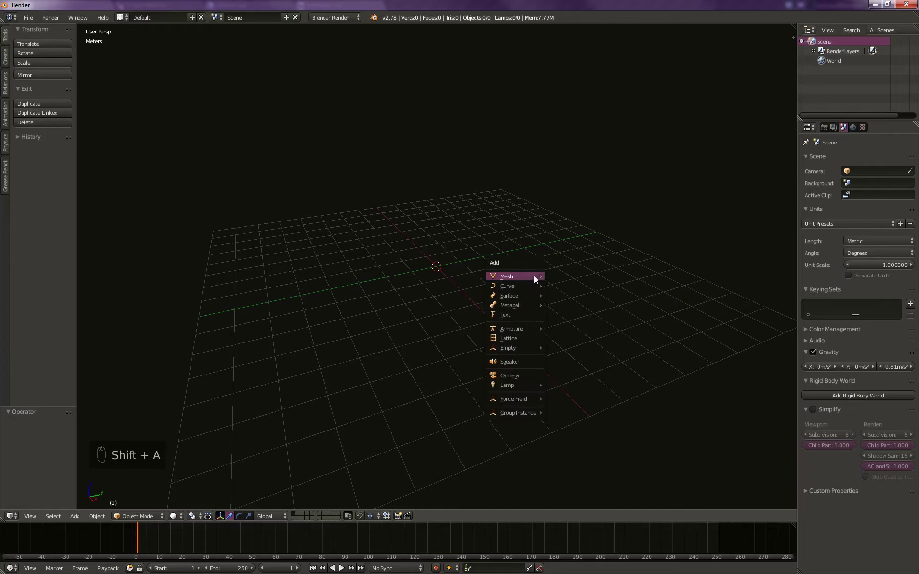
Add a cube mesh and move it up 1 m along the Z axis in the right orthographic view.
mouse_move(533, 276)
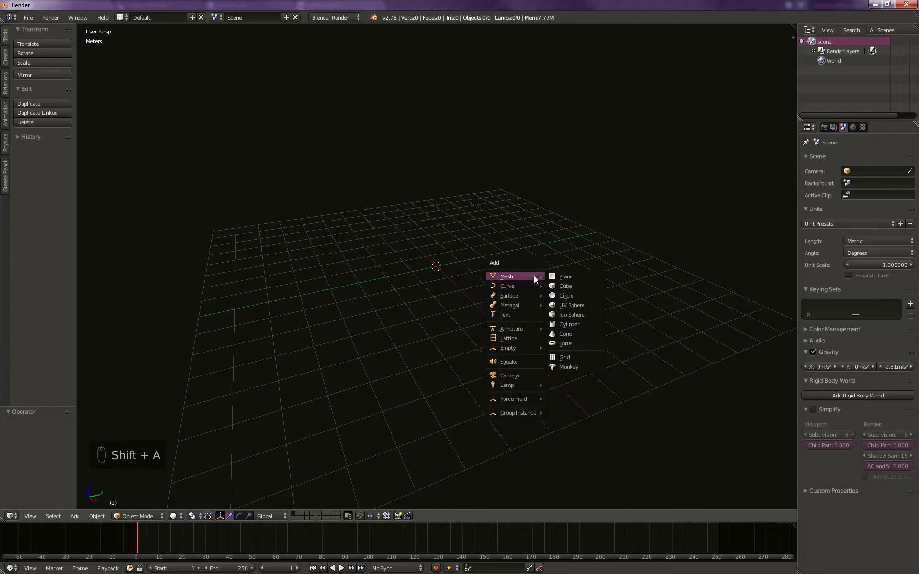
click(576, 283)
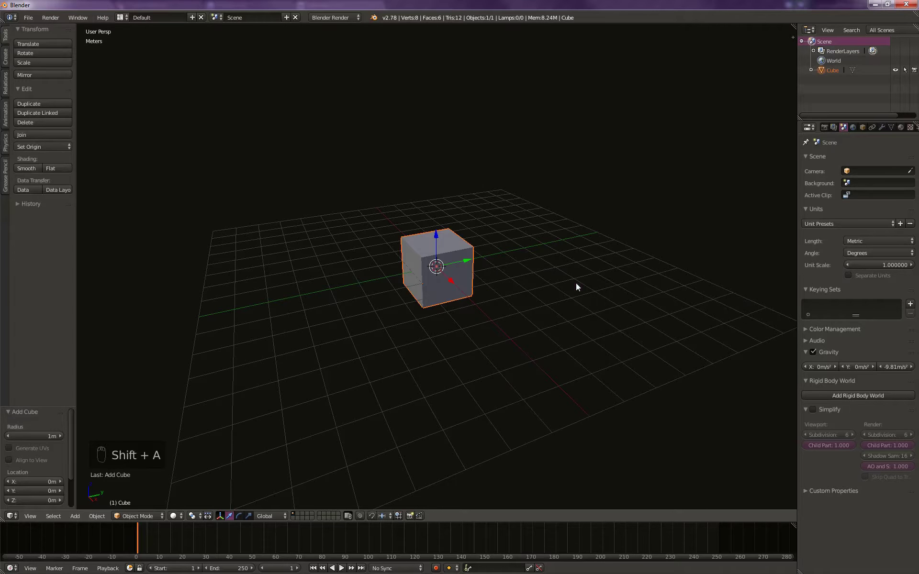
key(KP_3)
key(KP_5)
key(g)
key(z)
key(1)
key(Return)
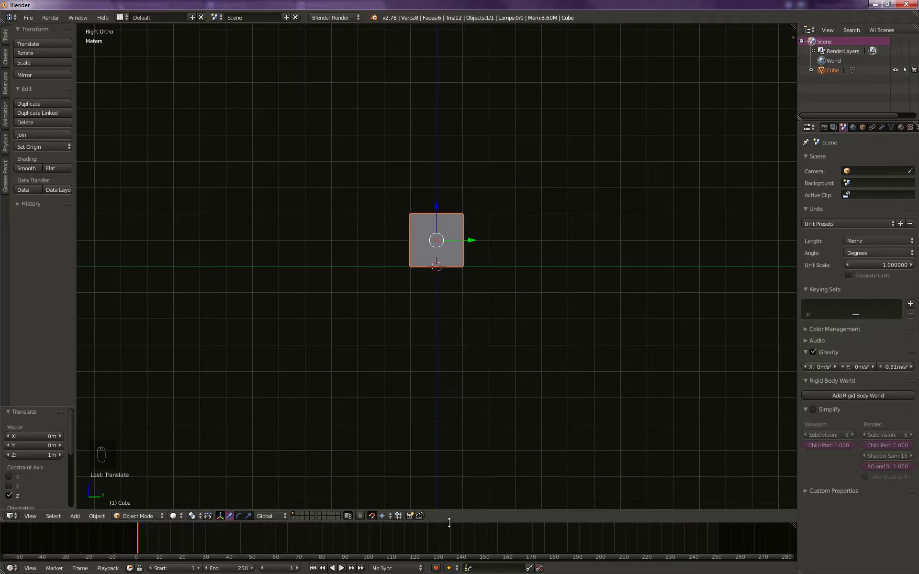
Turn the enlarged timeline area into a UV editor and unwrap the whole cube with Smart UV Project at a 66.00 angle limit.
drag(449, 523, 445, 341)
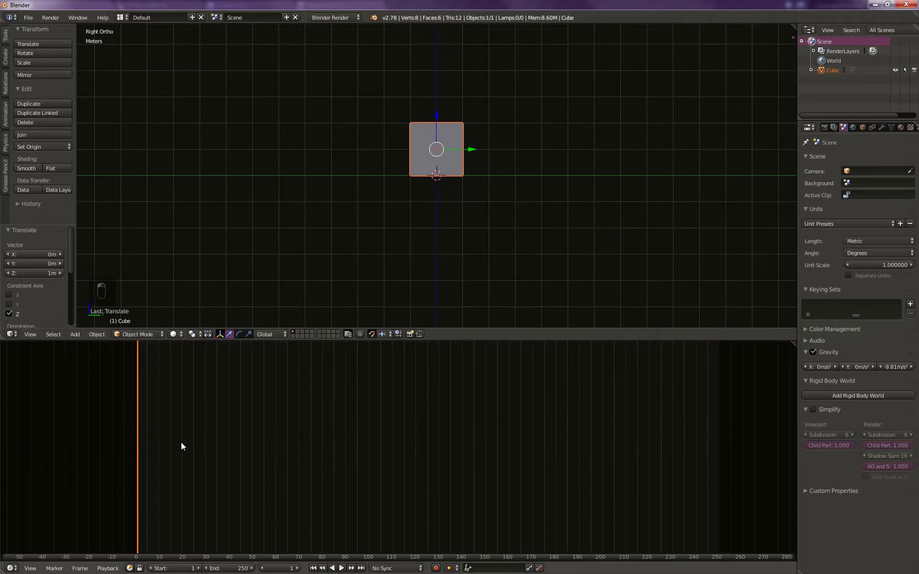
key(shift+F10)
key(Tab)
key(u)
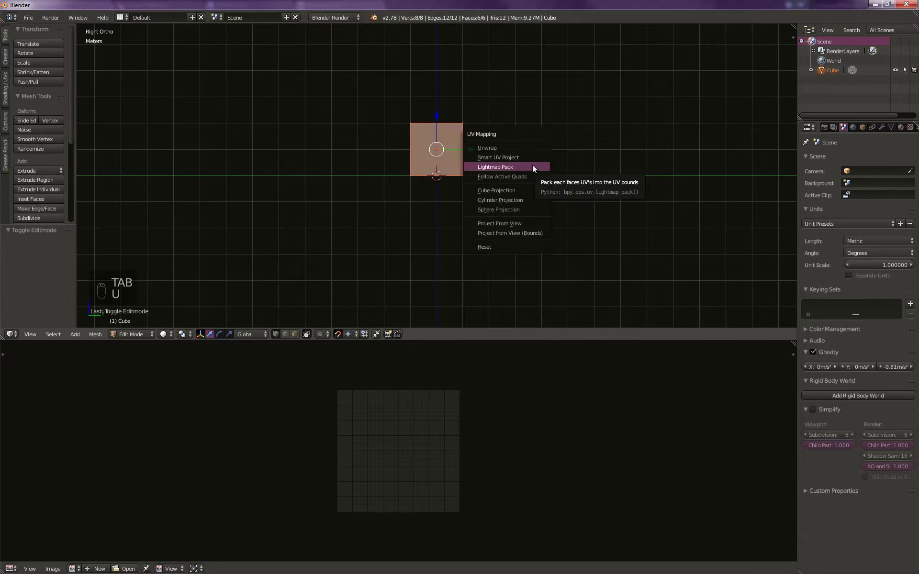
click(530, 159)
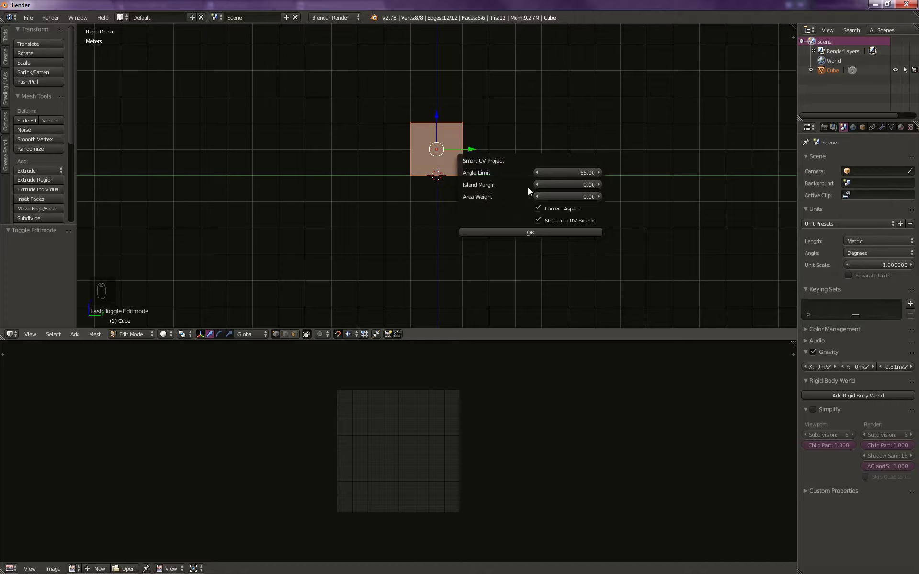
click(507, 232)
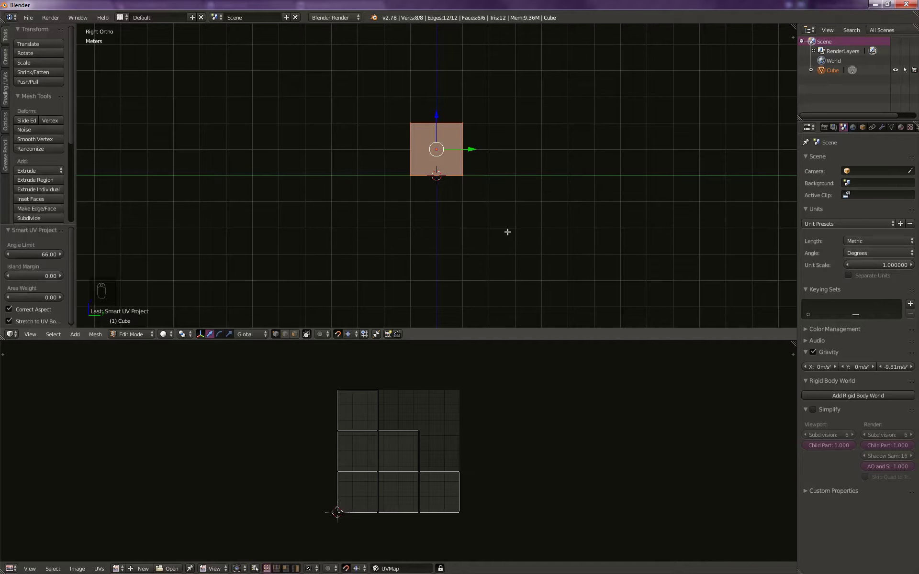
Add a second UV map to the cube and rename it UVMap.Lightmap.
click(891, 126)
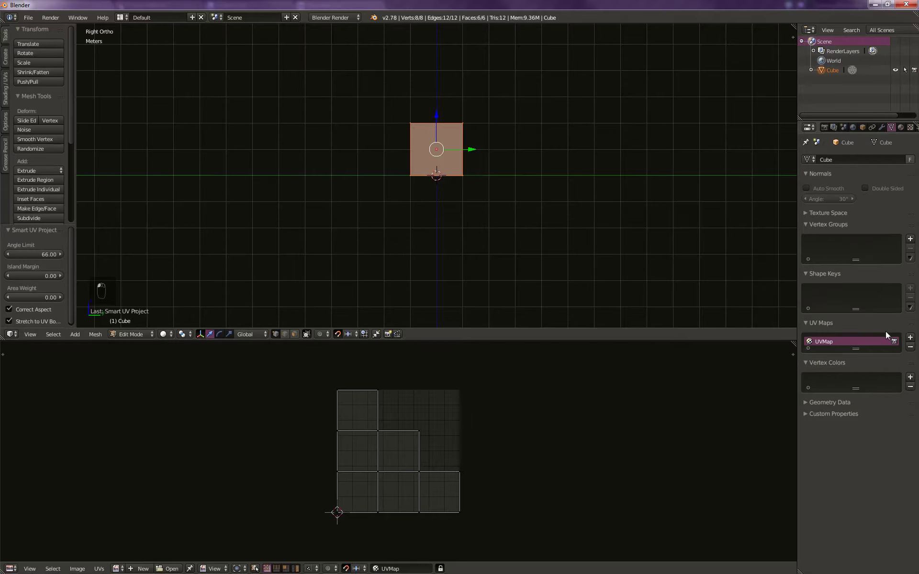
click(910, 337)
double_click(846, 353)
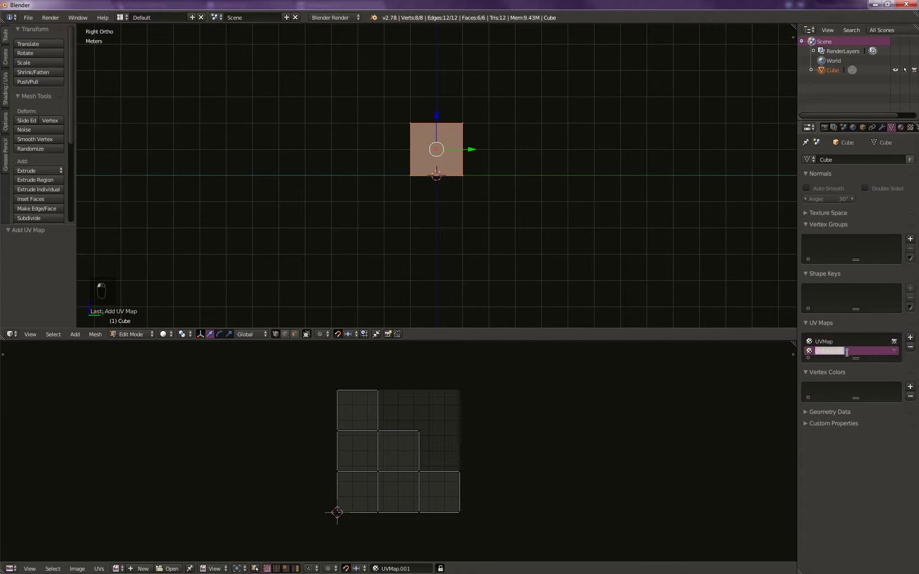
click(846, 352)
key(BackSpace)
key(BackSpace)
key(BackSpace)
key(BackSpace)
text(.Lightmap)
key(Return)
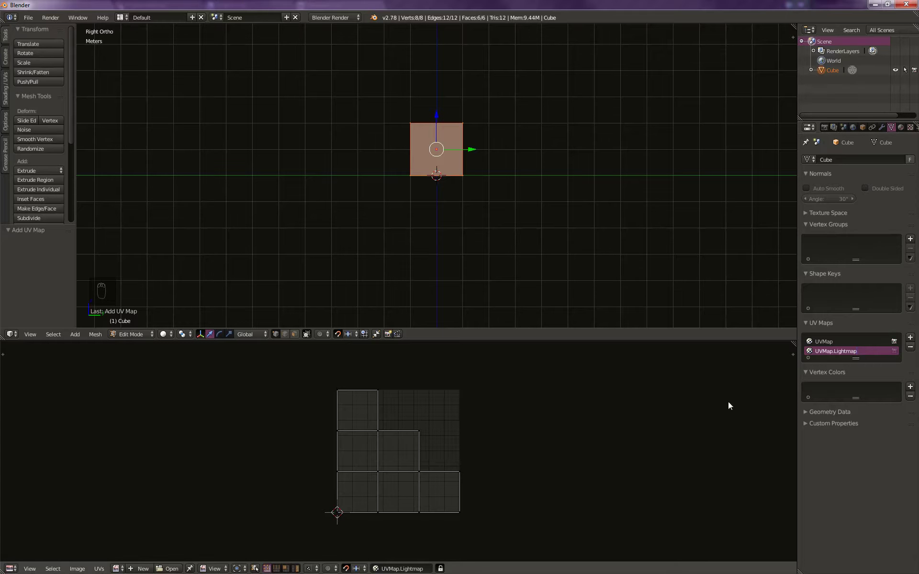
Make UVMap.Lightmap active for rendering and unwrap the selected faces into it with Lightmap Pack at a 0.10 margin.
click(894, 351)
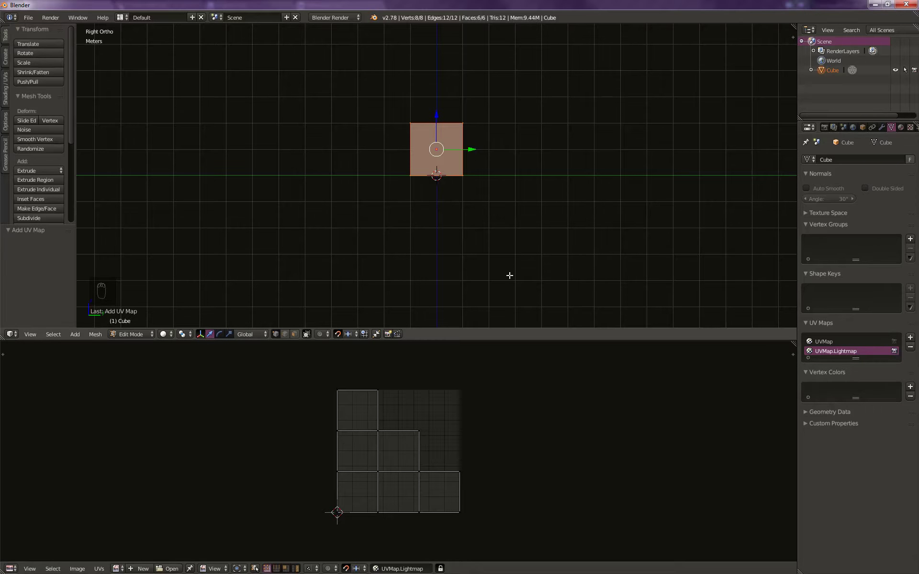
key(u)
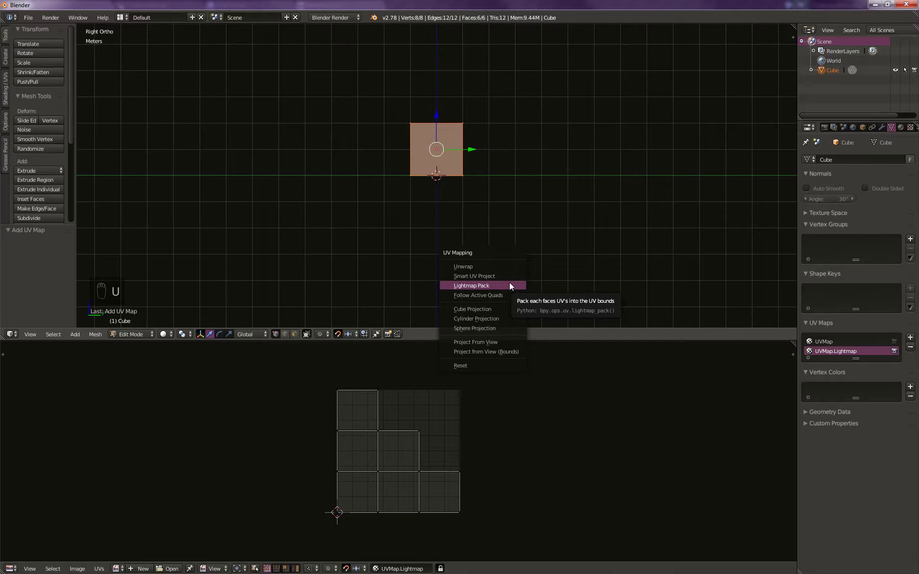
click(509, 286)
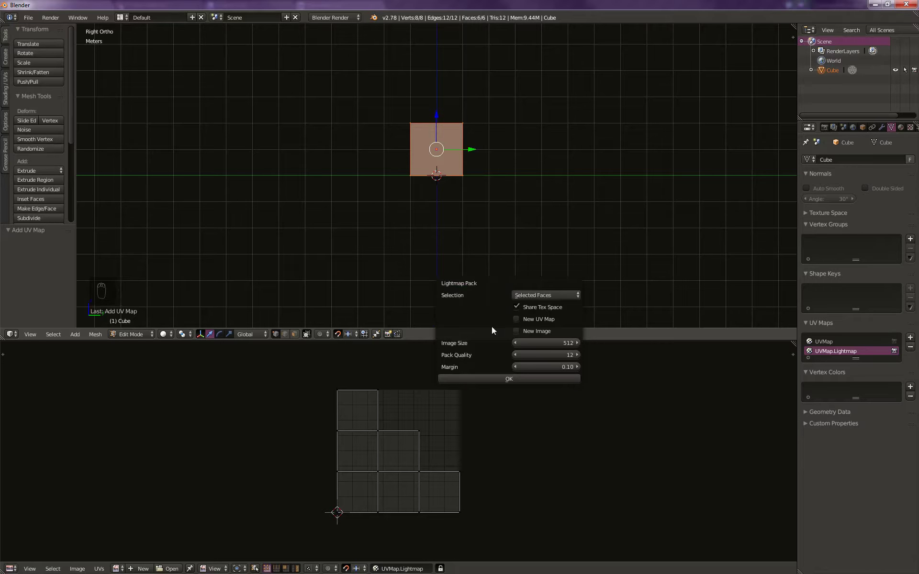
click(509, 379)
Start an FBX export and set its axes to -X Forward and Z Up.
click(28, 17)
mouse_move(43, 197)
click(163, 217)
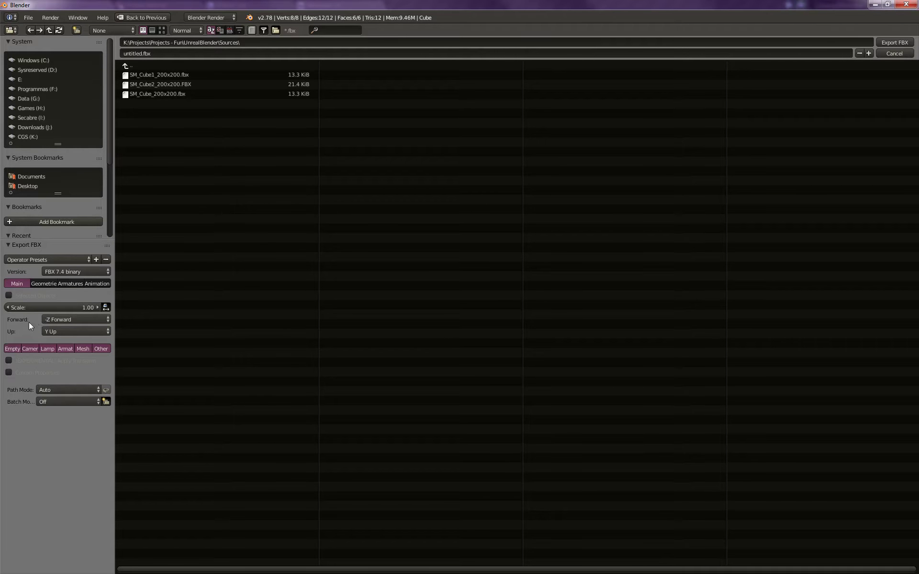
click(70, 322)
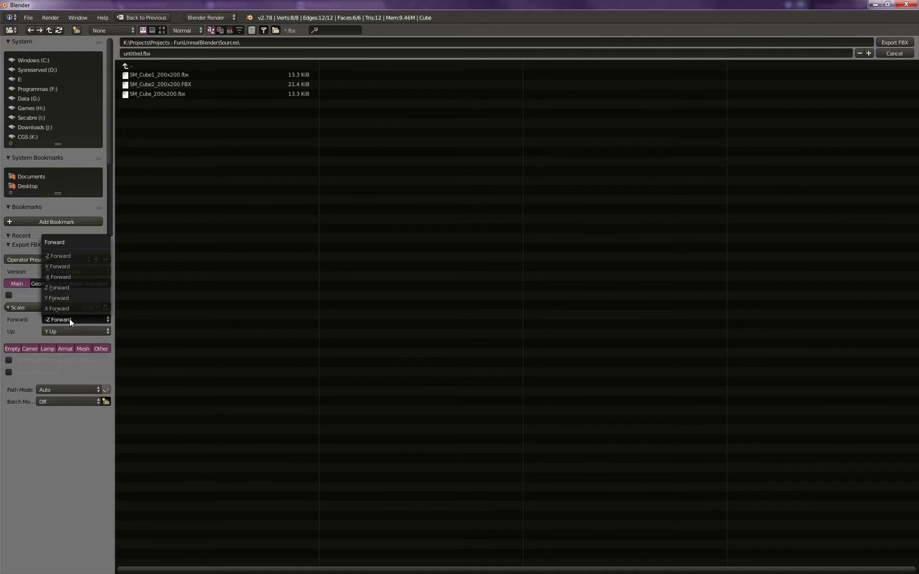
click(71, 278)
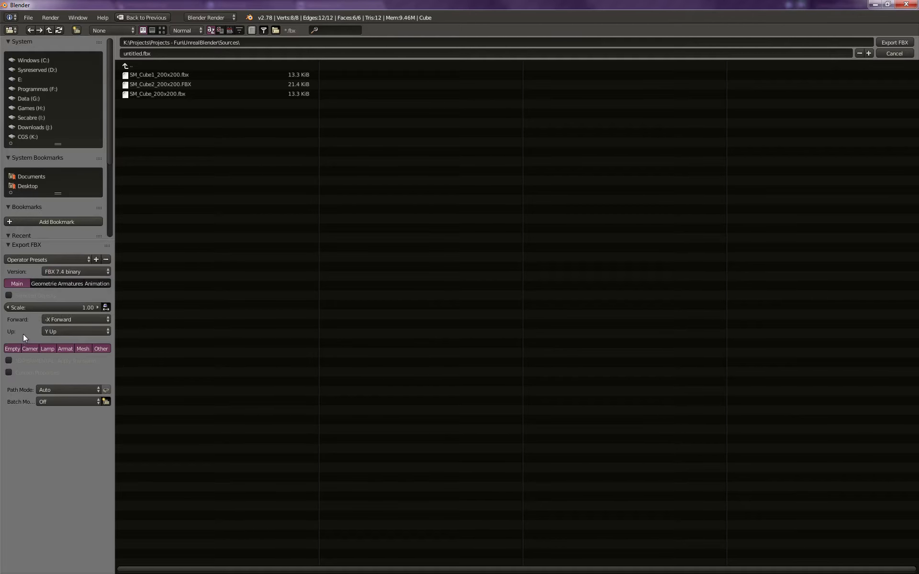
click(44, 333)
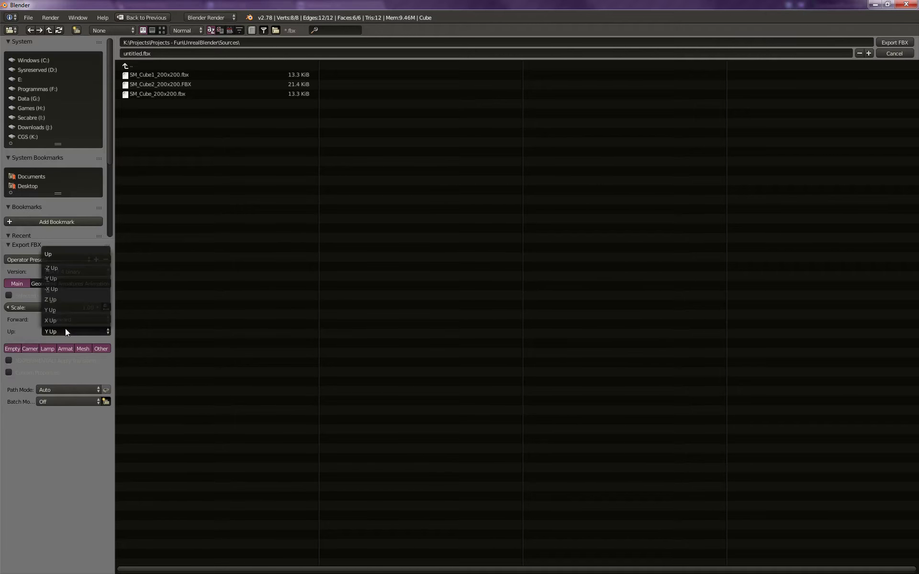
click(65, 301)
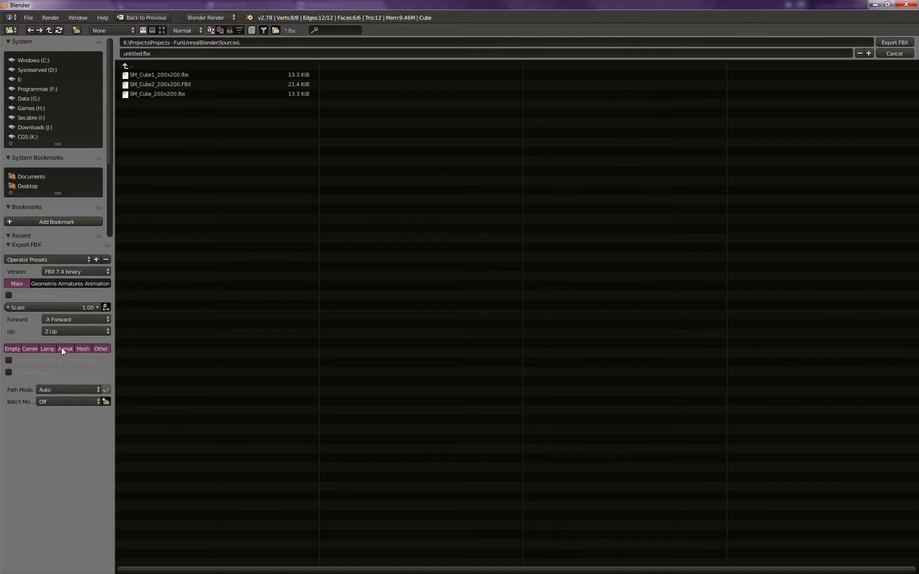
Set the FBX geometry smoothing to Edge and review the armature and animation export options.
click(44, 285)
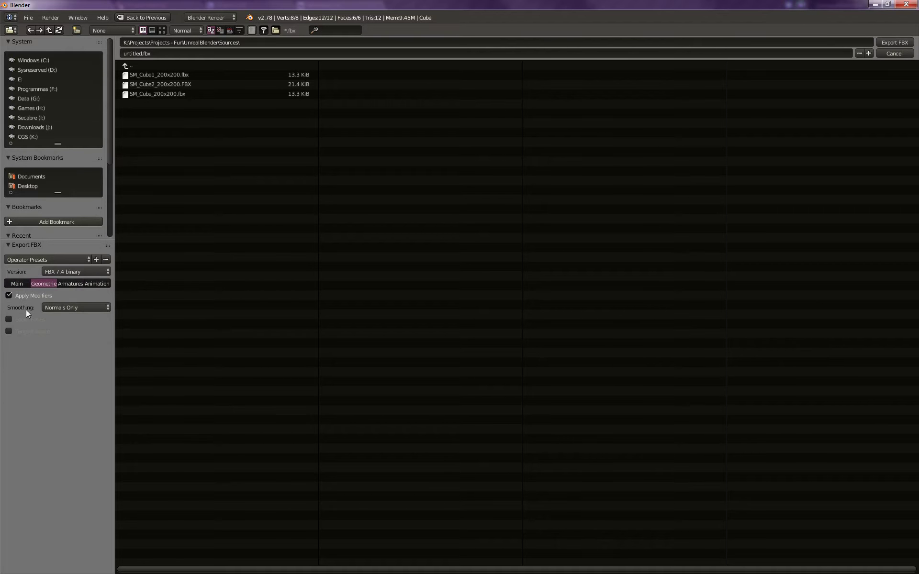
click(63, 309)
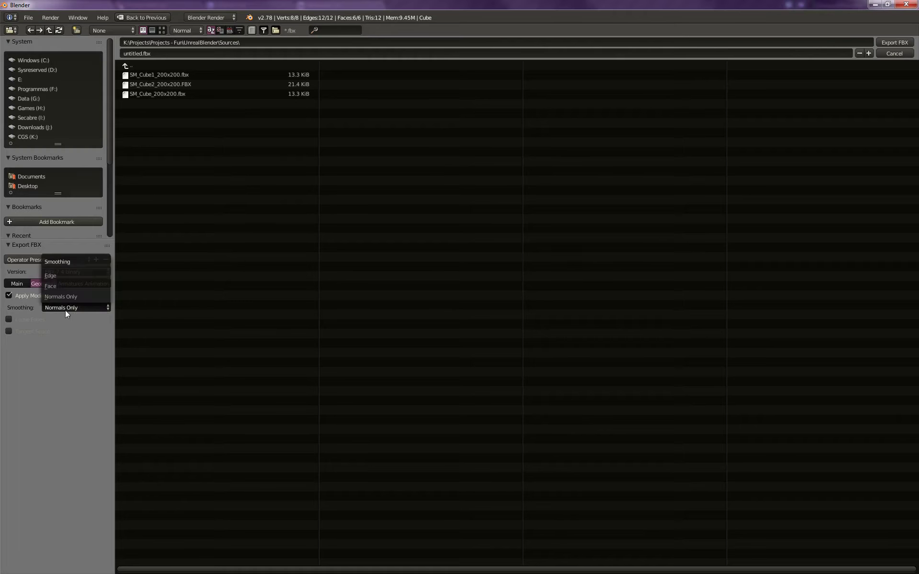
click(61, 276)
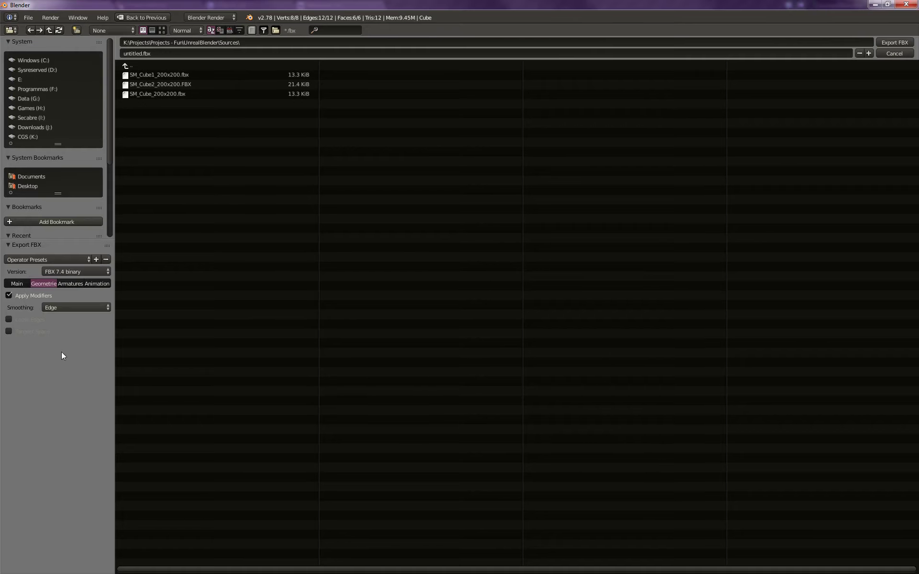
click(74, 283)
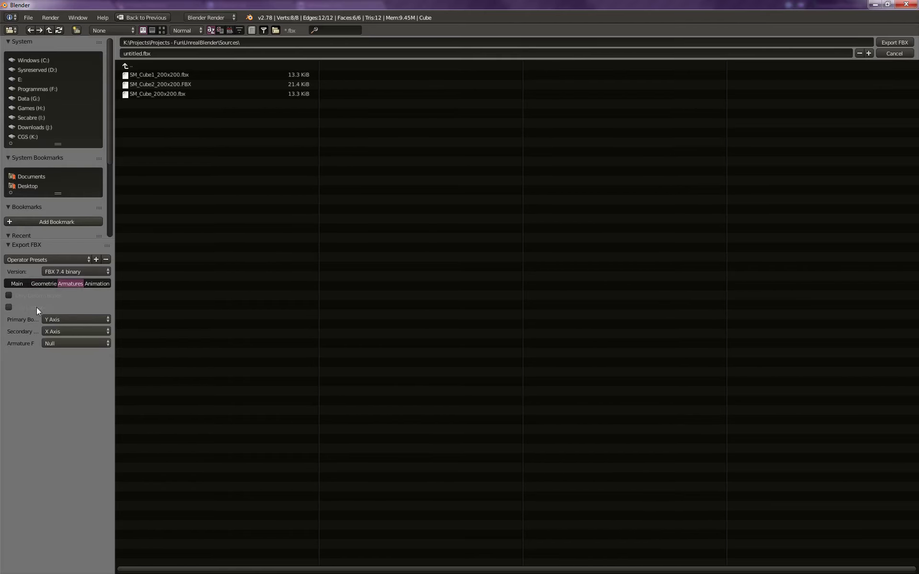
click(103, 285)
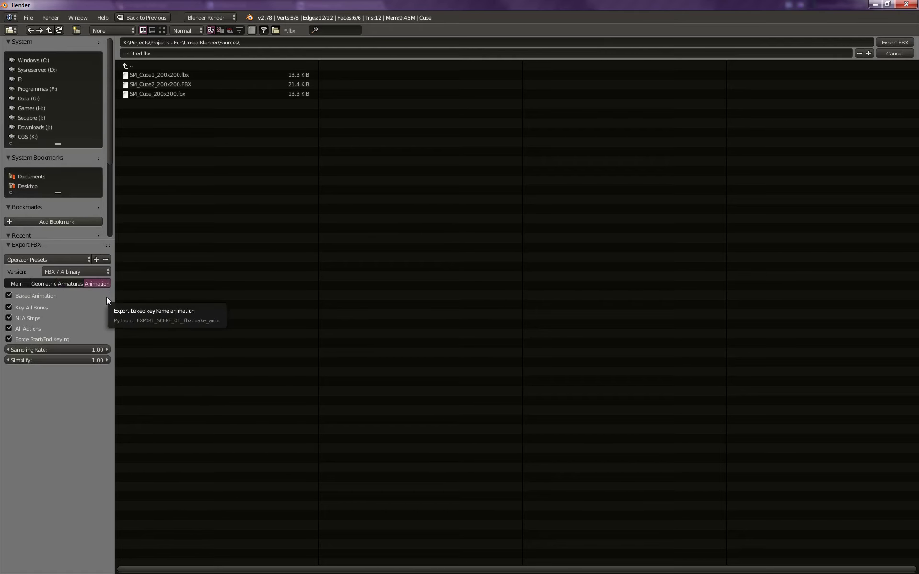
Name the export file SM_CubeA_200x200.fbx and save the export settings as an operator preset.
click(162, 56)
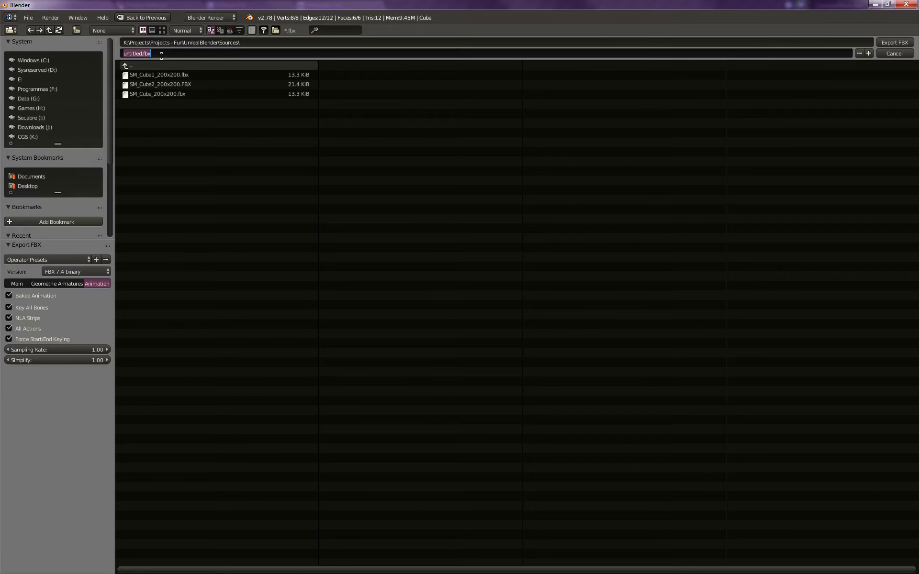
click(22, 285)
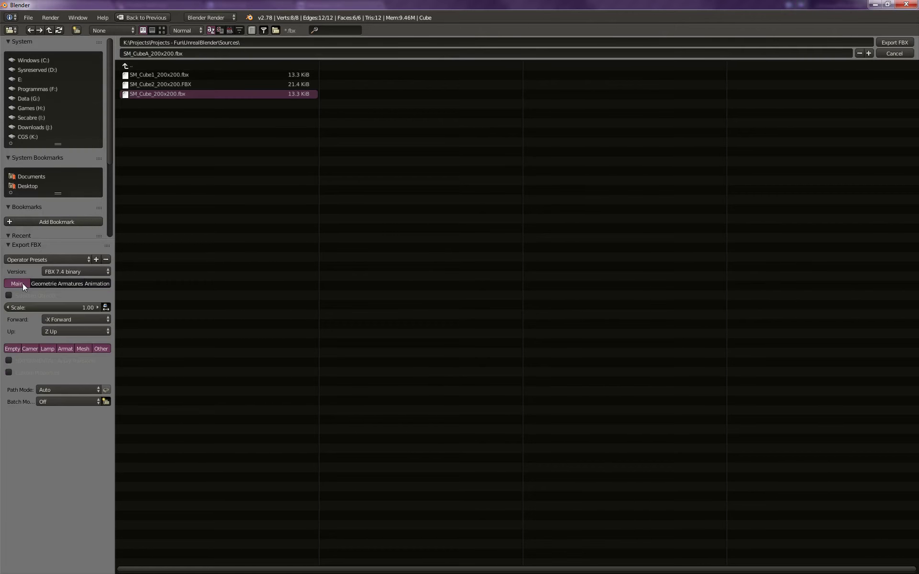
click(104, 285)
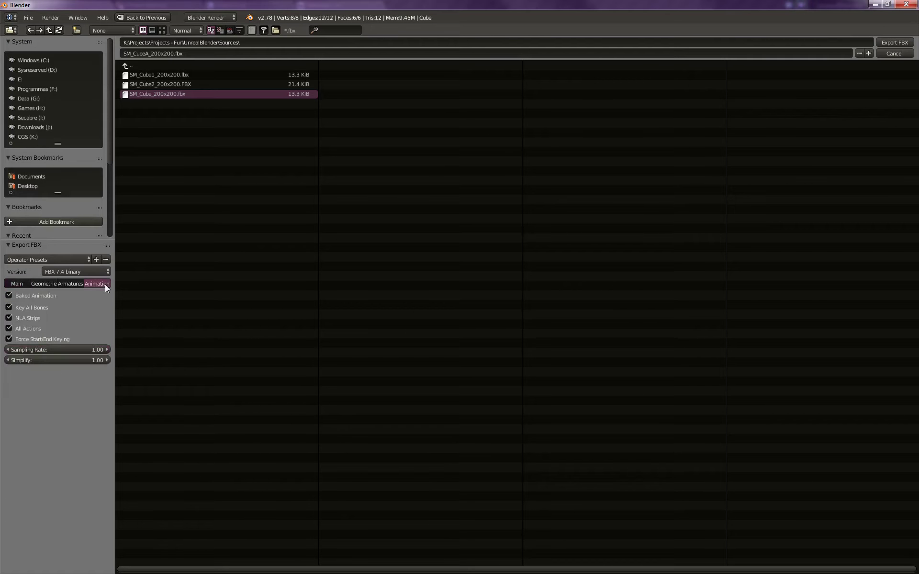
click(27, 283)
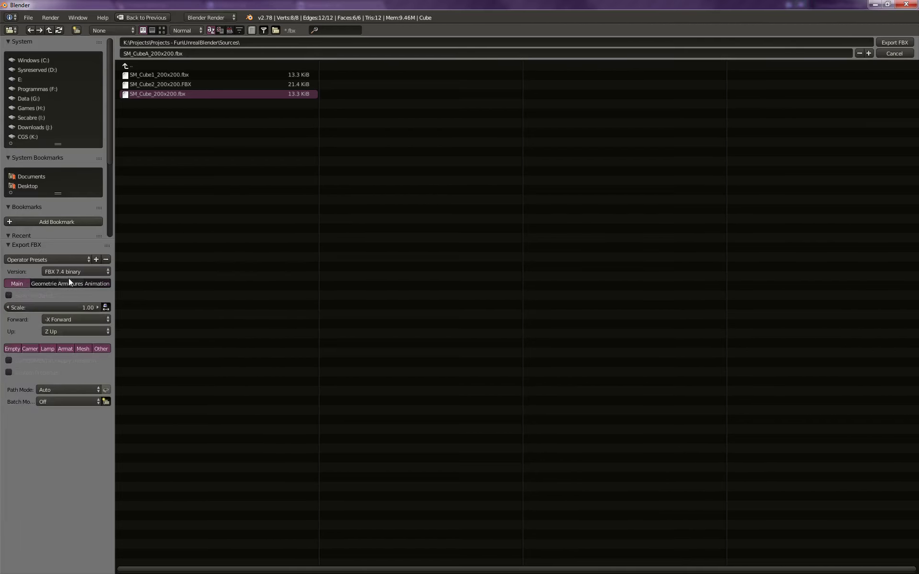
click(96, 260)
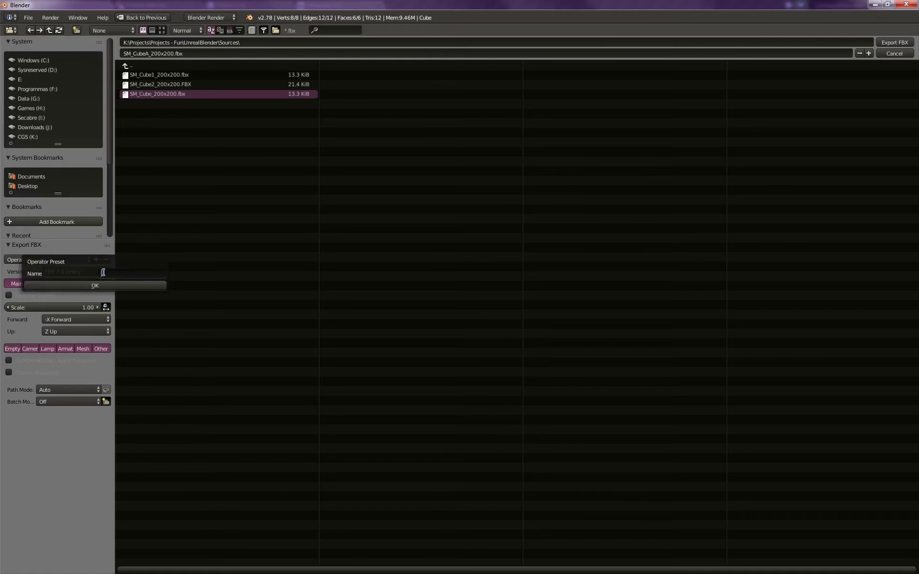
click(100, 282)
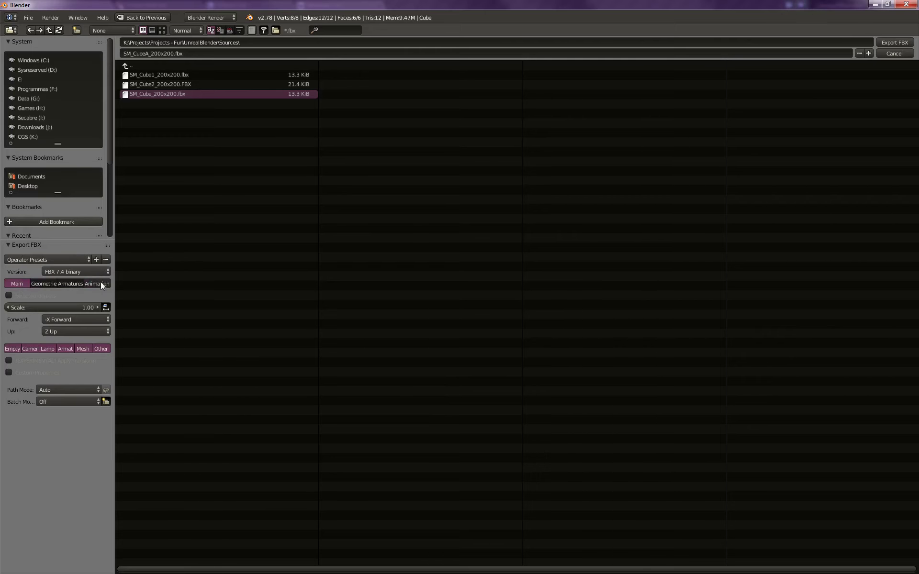
Apply the Ue4 Export operator preset and export the cube to the Sources folder as FBX.
click(45, 260)
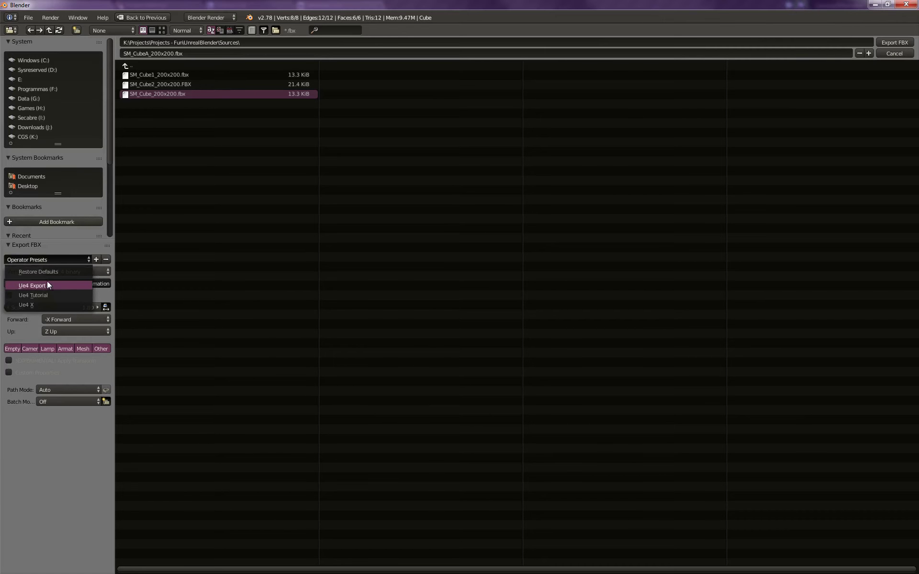
click(64, 282)
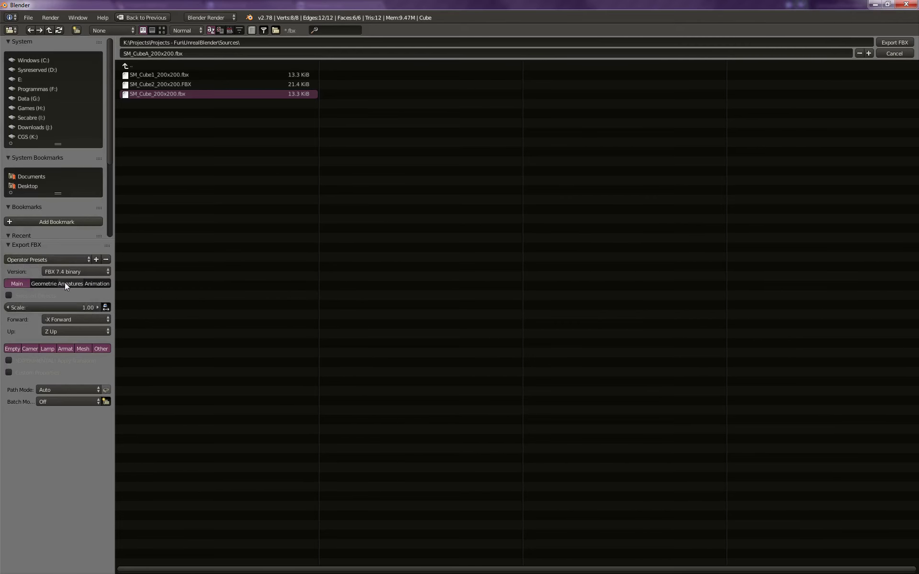
click(888, 42)
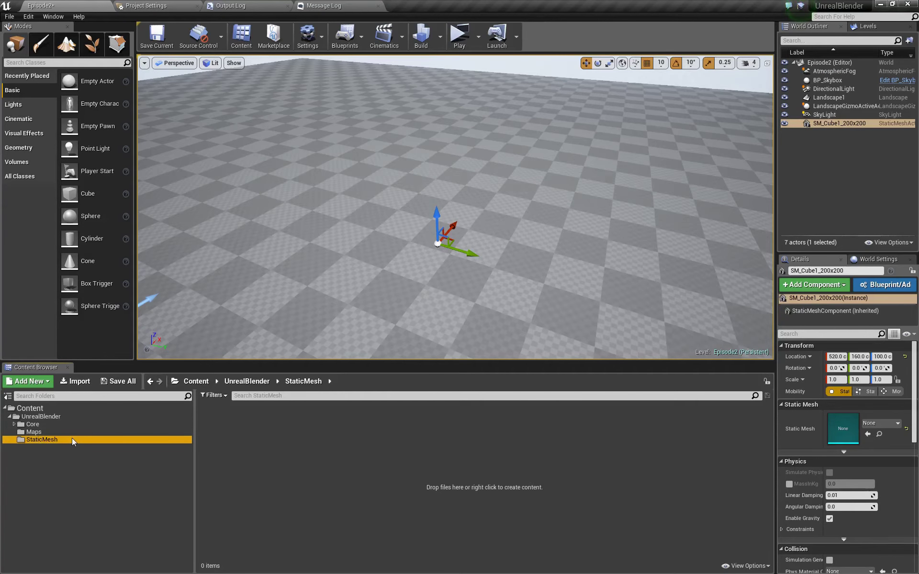
Import SM_CubeA_200x200.fbx into the StaticMesh folder and place the mesh in the level.
click(76, 382)
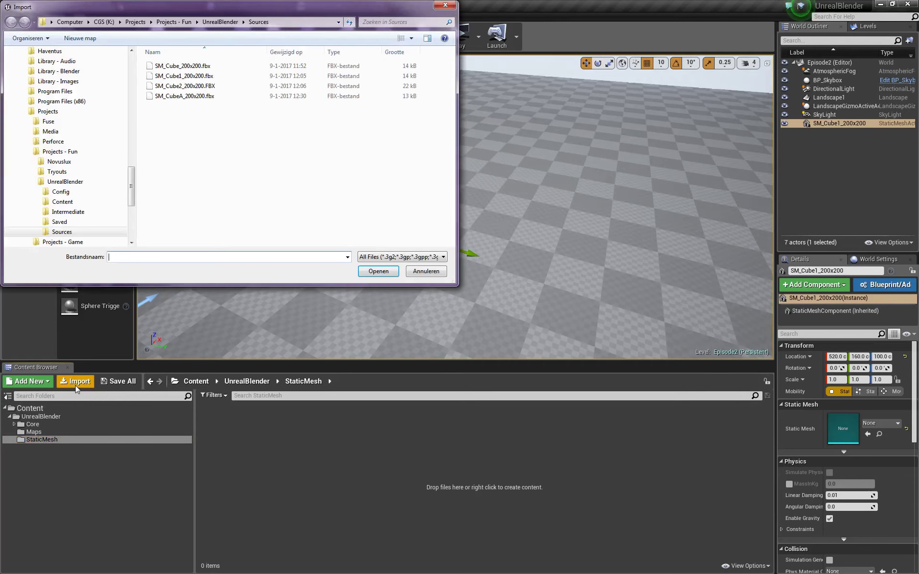
click(206, 96)
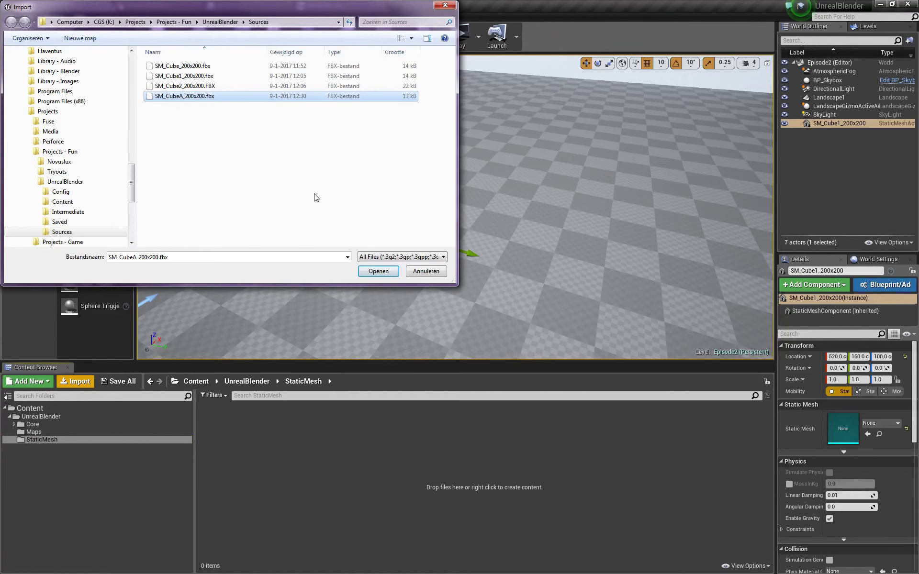
click(373, 271)
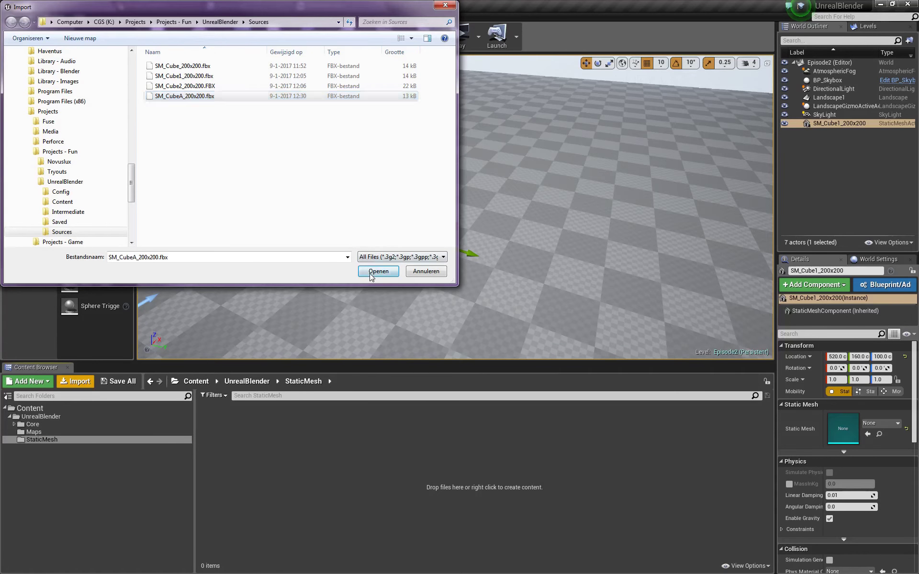
scroll(558, 364, down, 3)
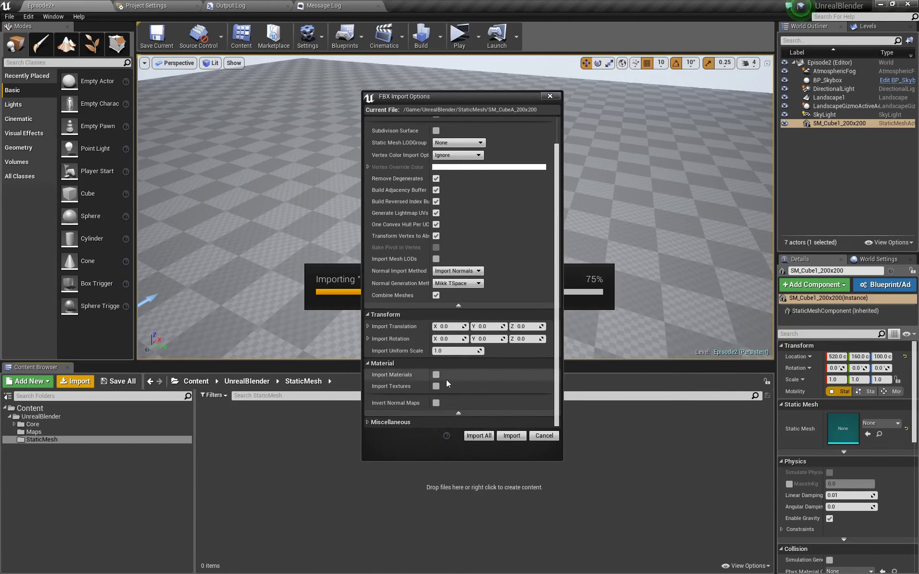
click(510, 439)
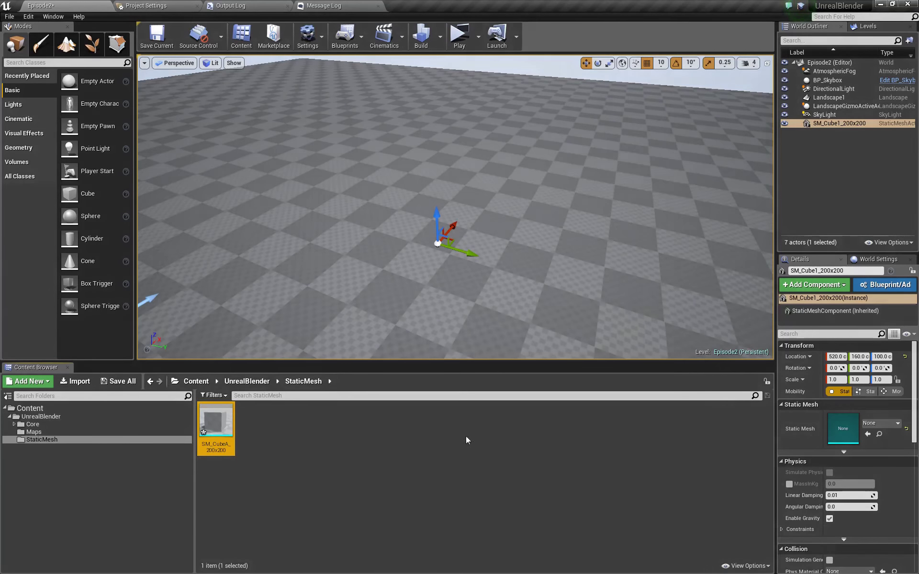
drag(215, 420, 400, 244)
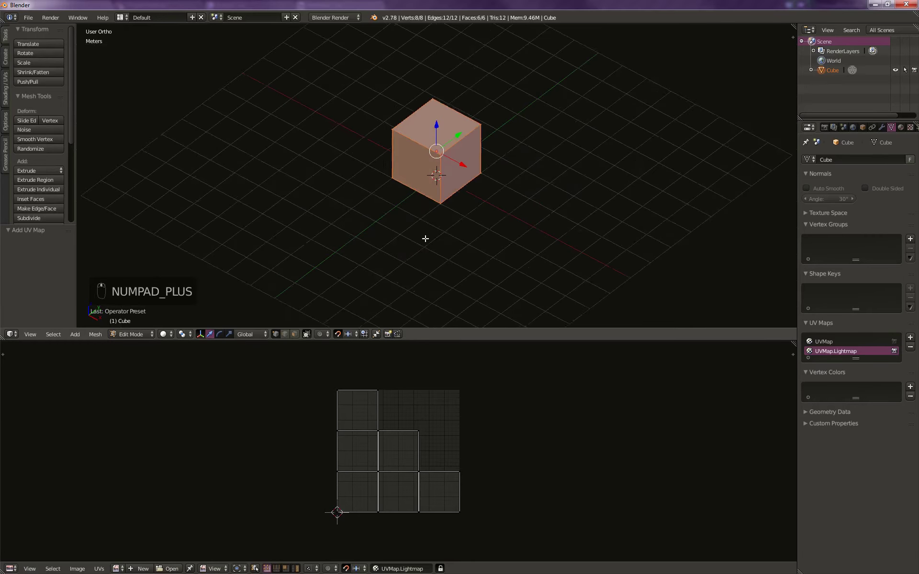
Switch to Blender, make UVMap the cube's active UV map, scale the groove faces to 0.8 and return to Object Mode.
key(KP_Add)
key(KP_Add)
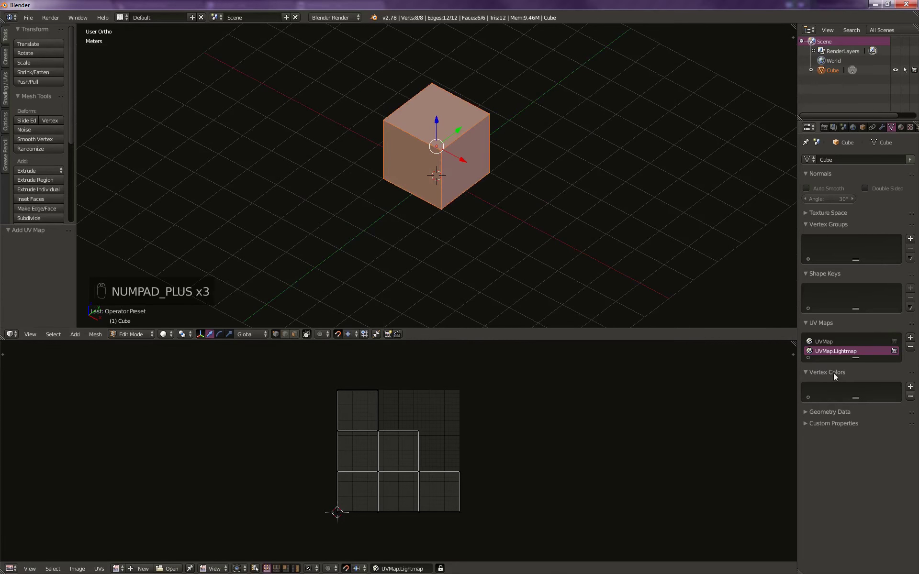
click(828, 341)
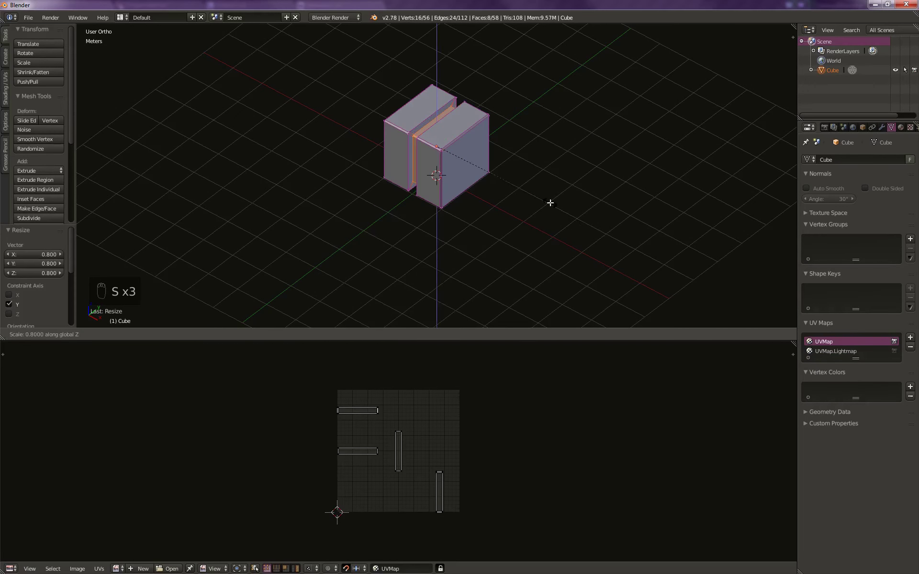
key(Tab)
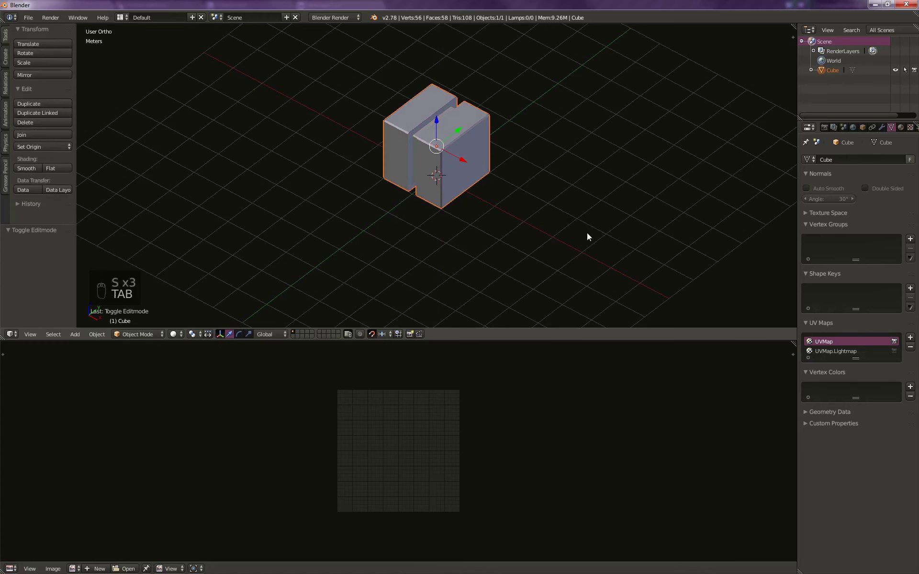
Export the grooved cube as FBX, overwriting SM_CubeA_200x200.fbx in the Sources folder.
key(KP_1)
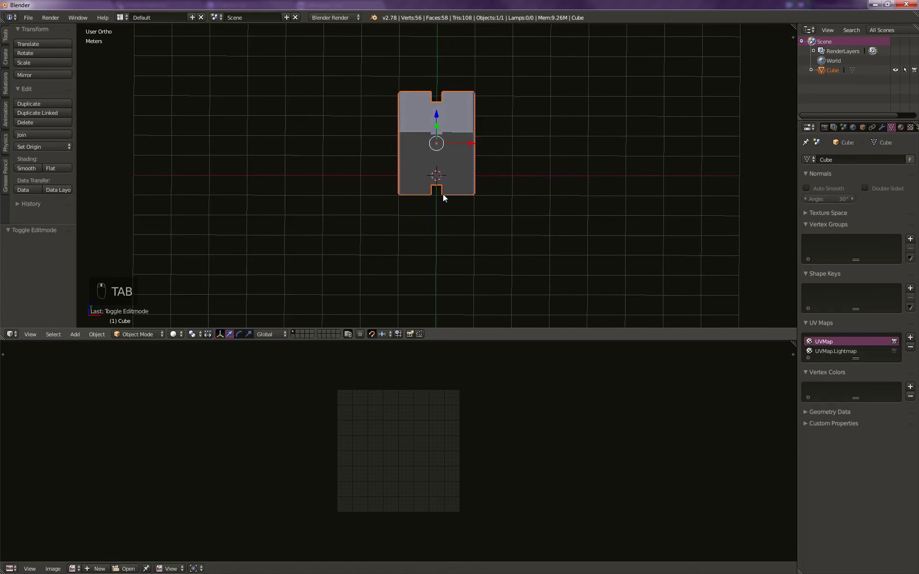
click(33, 17)
mouse_move(48, 199)
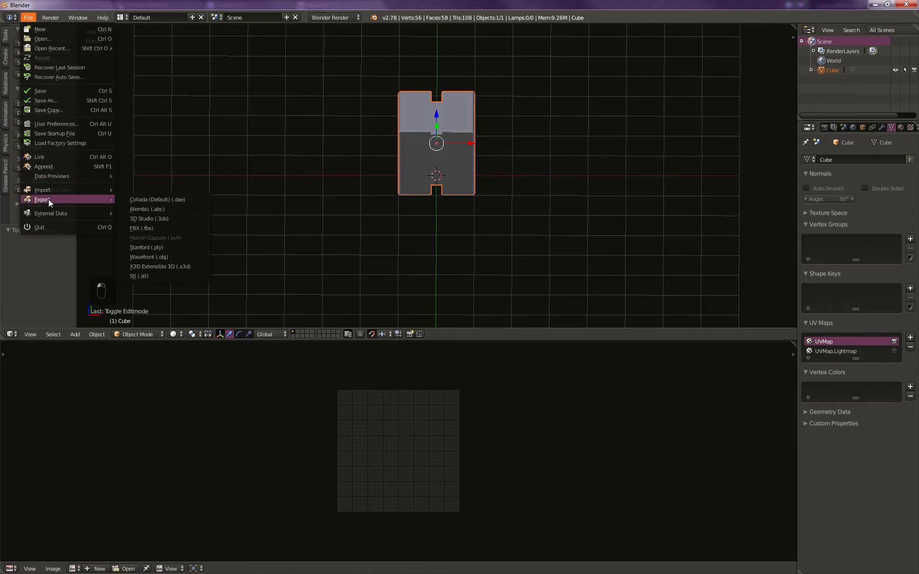
click(146, 227)
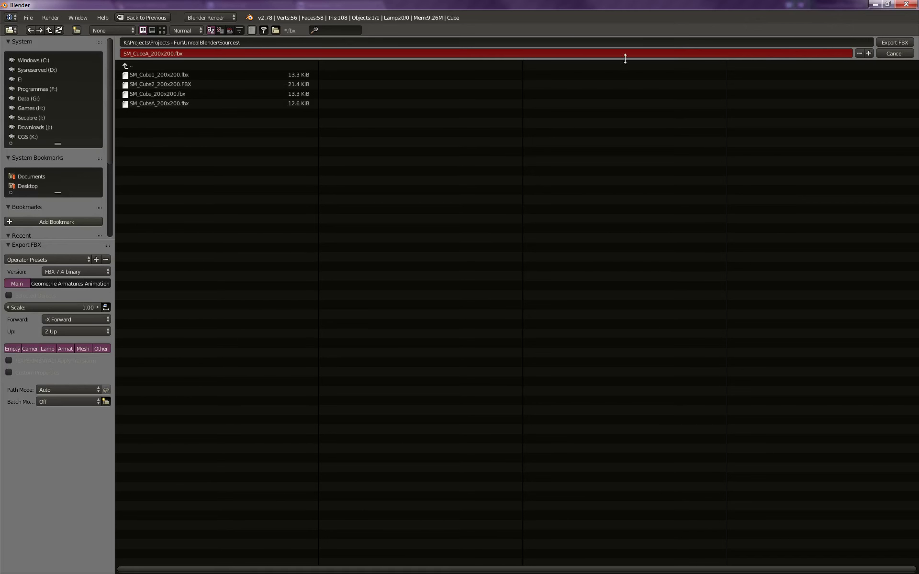
click(894, 43)
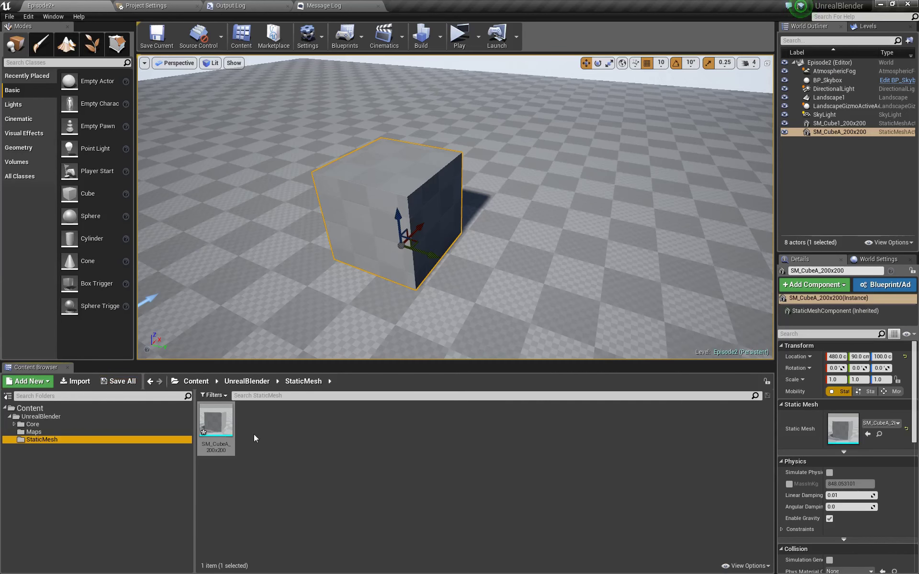
Switch to Unreal Editor, reimport the SM_CubeA_200x200 static mesh and view the updated cube in the level.
click(255, 434)
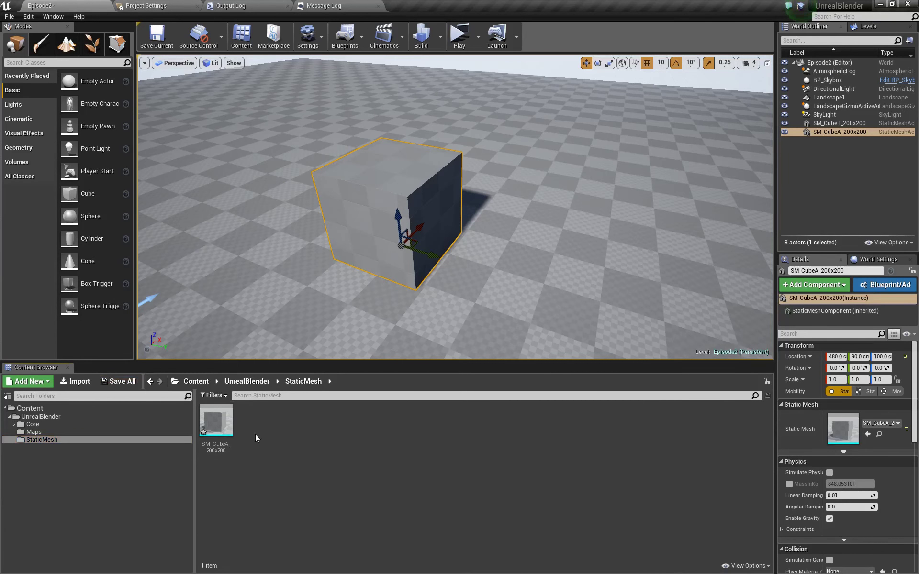
click(232, 431)
right_click(226, 429)
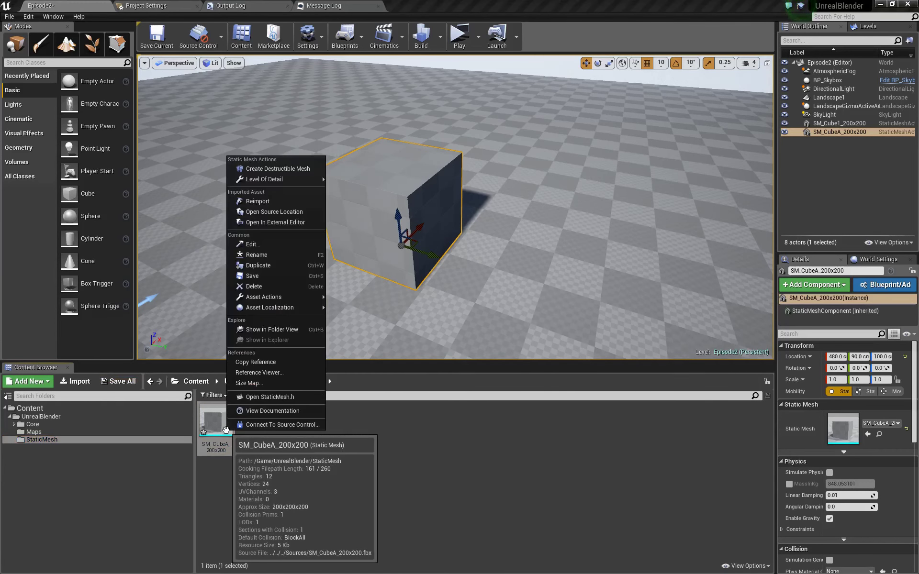
click(275, 208)
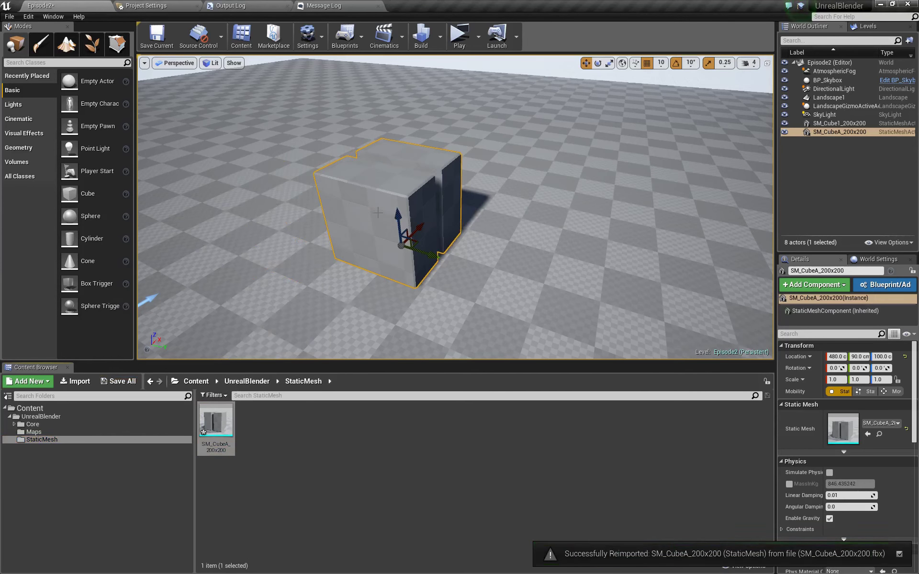
alt+drag(541, 207, 436, 198)
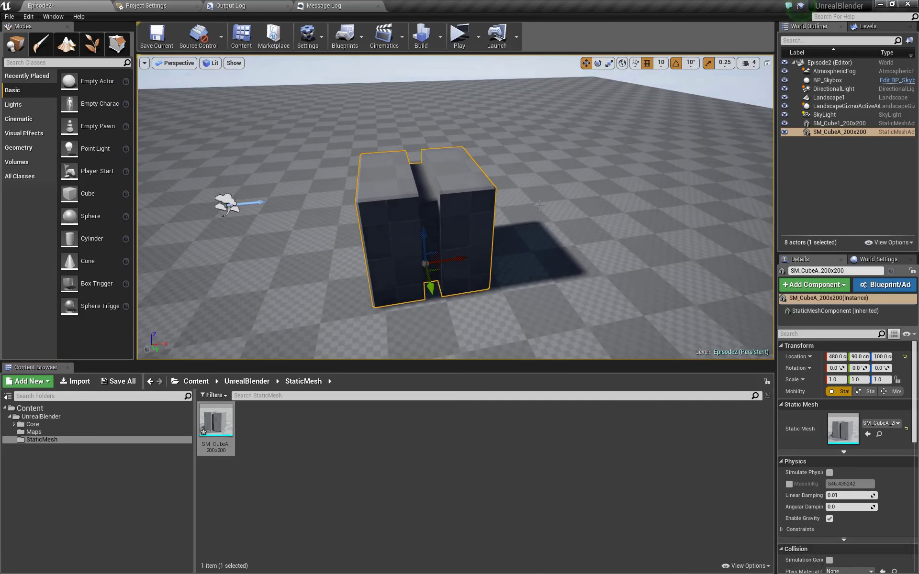
Export the SM_CubeA_200x200 static mesh to the Sources folder as SM_CubeA_UE_200x200.FBX.
right_click(216, 425)
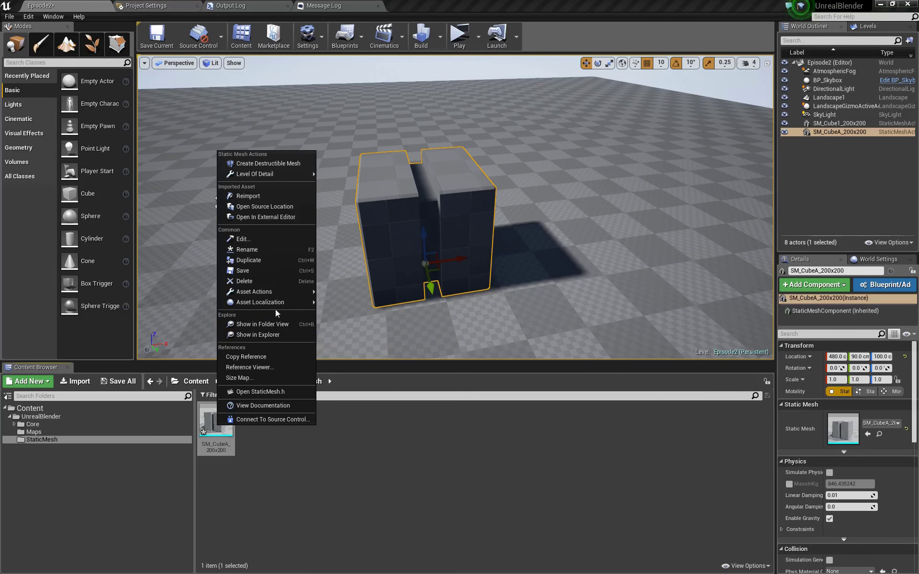
mouse_move(286, 296)
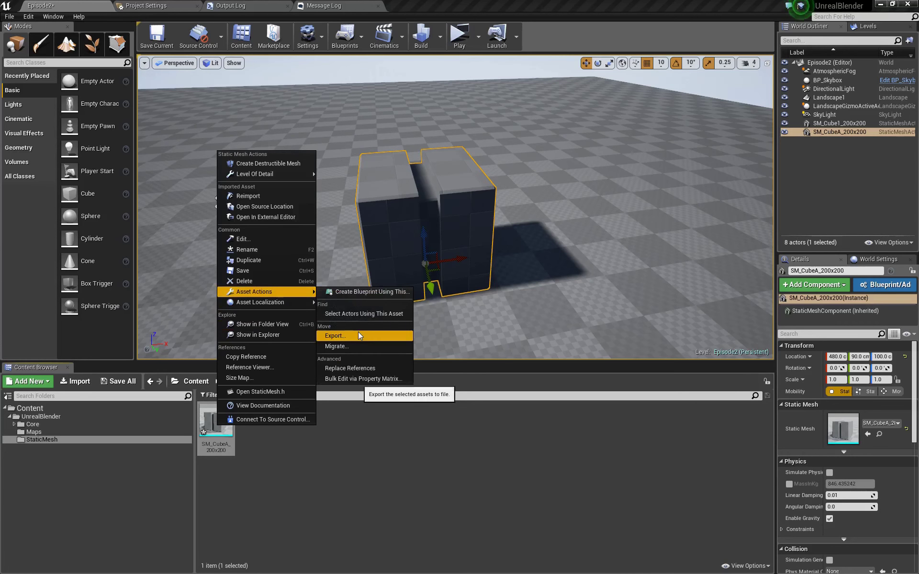
click(358, 333)
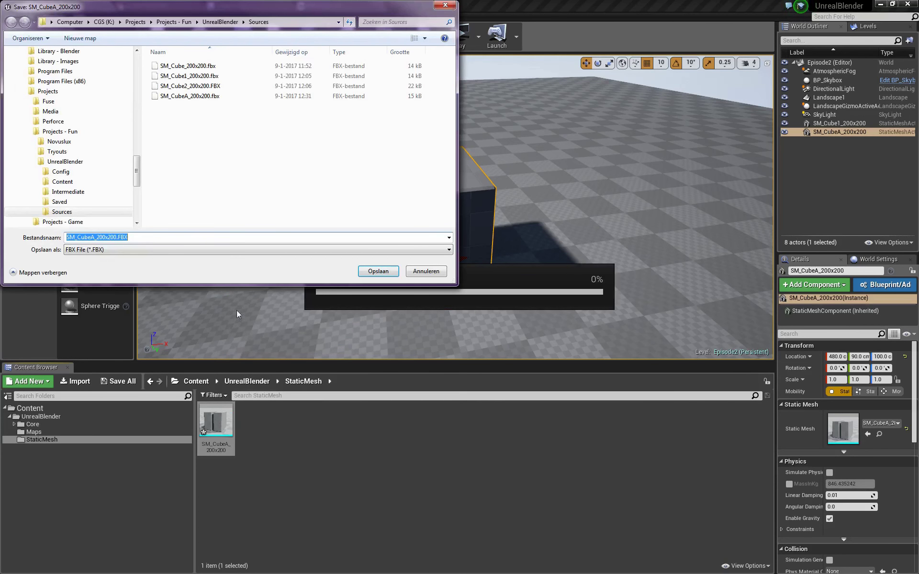
click(94, 237)
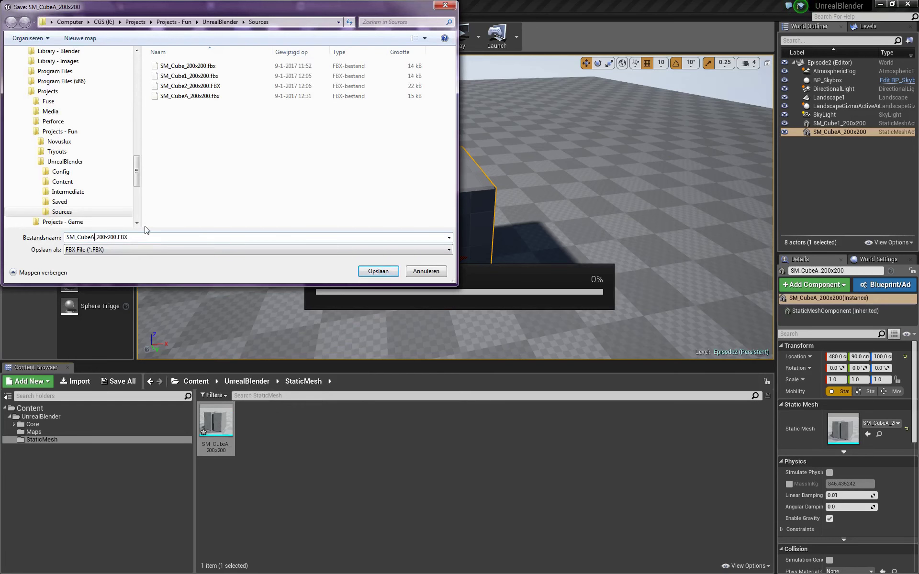
text(_UE)
key(Return)
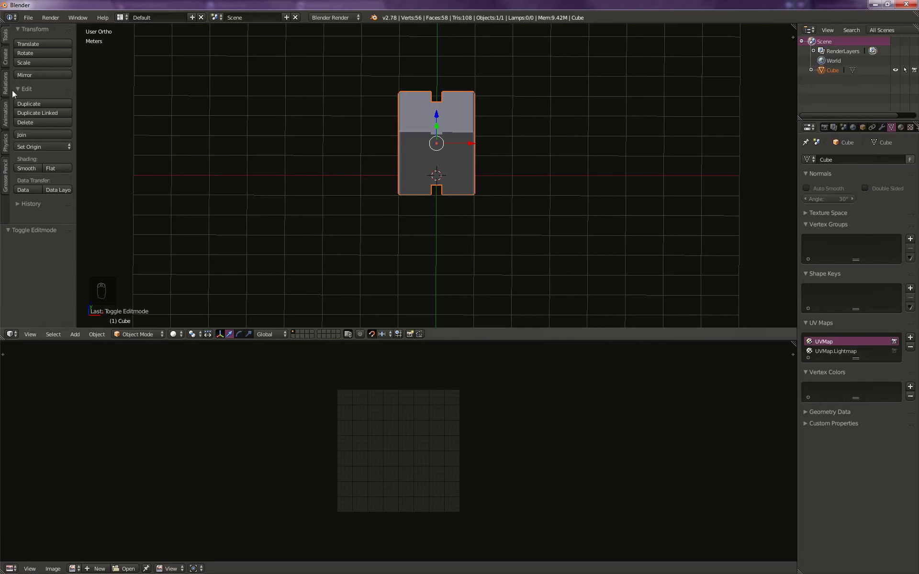
Switch to Blender and start a new empty scene.
click(31, 18)
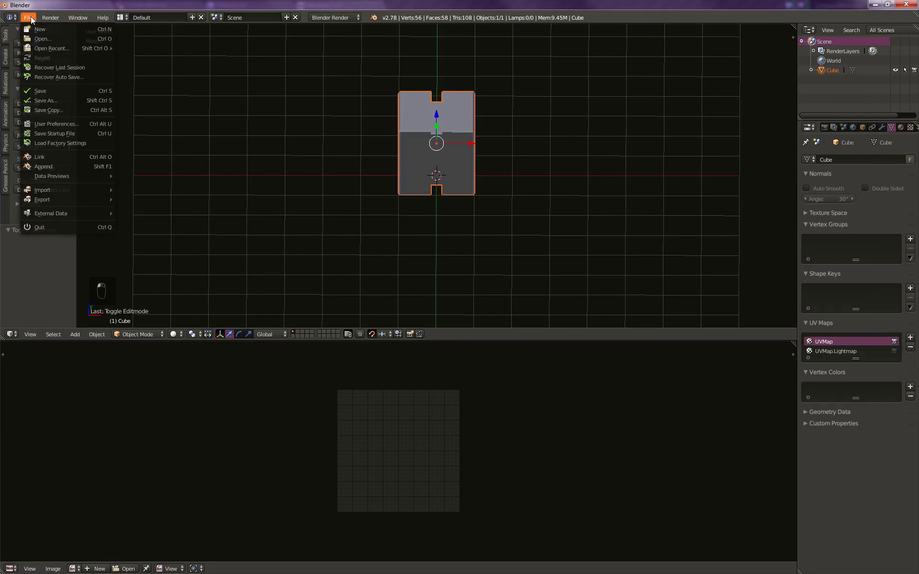
click(35, 30)
click(38, 35)
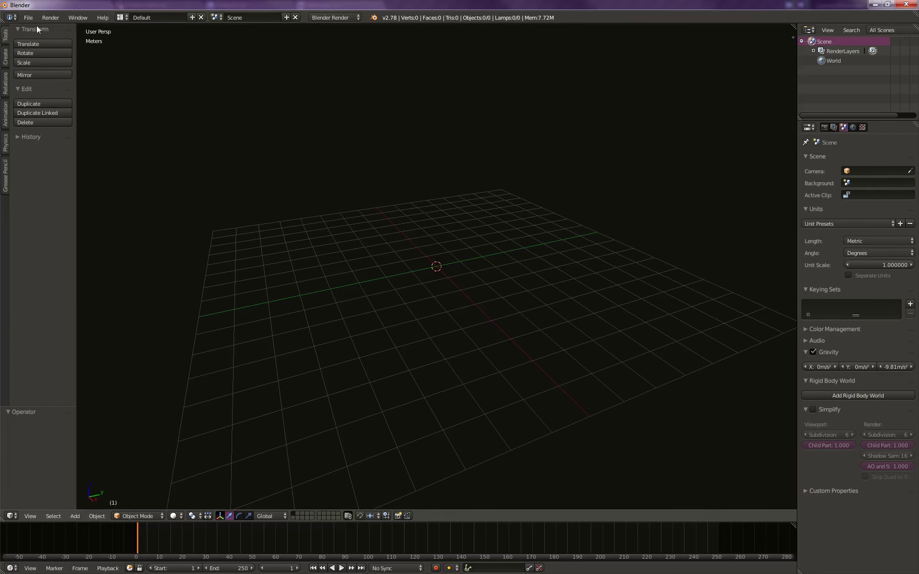
Import SM_CubeA_UE_200x200.FBX from the Sources folder into the empty scene.
click(29, 18)
mouse_move(64, 190)
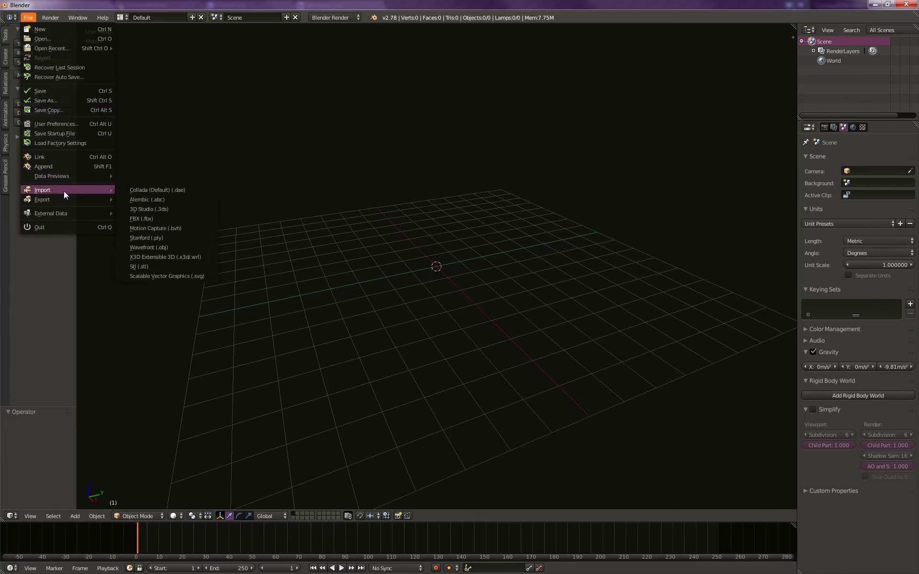
click(154, 218)
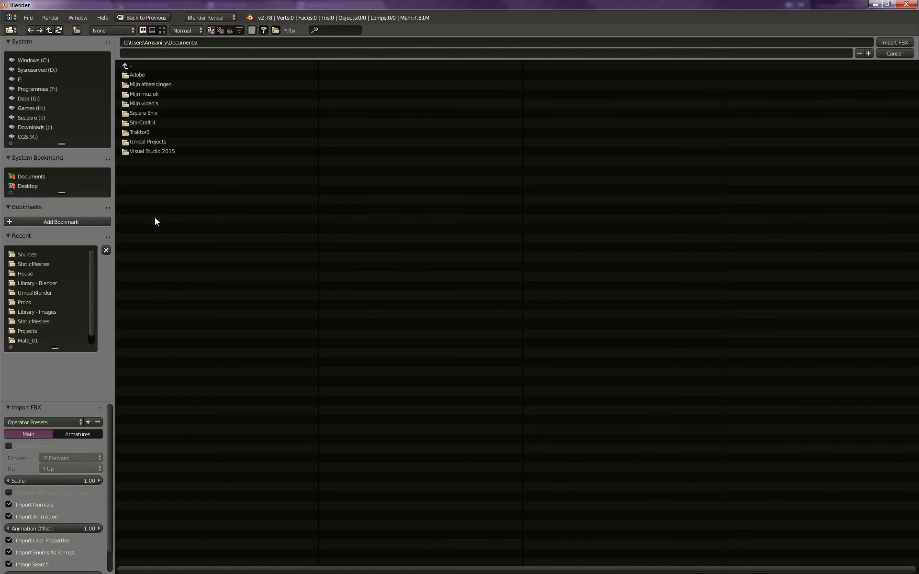
click(25, 254)
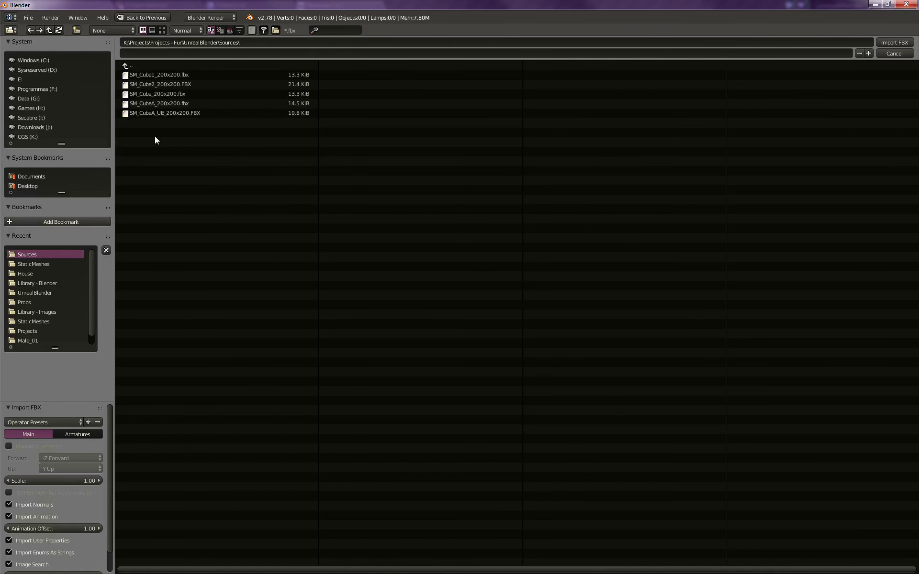
click(169, 114)
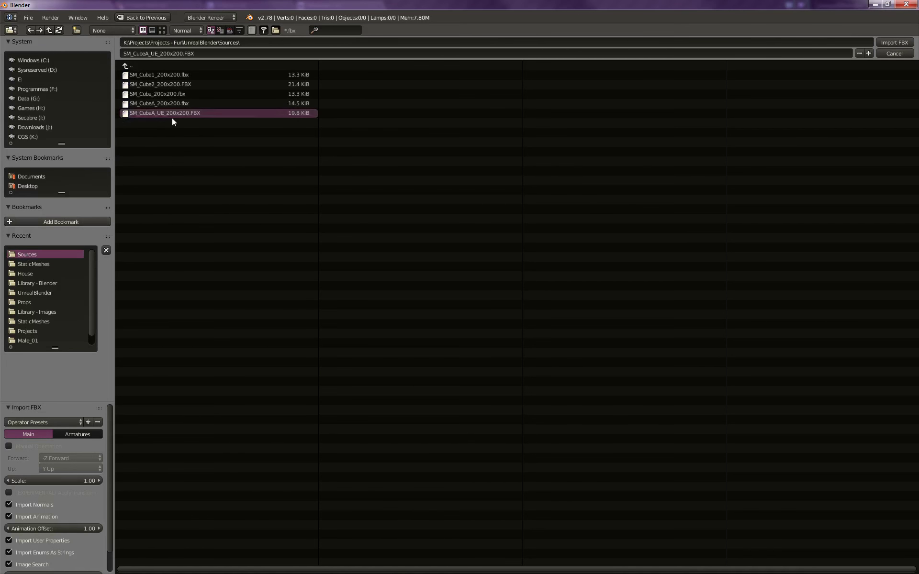
click(893, 41)
Examine the imported cube's mesh in Edit Mode and minimize the Blender and Unreal Editor windows.
middle_drag(344, 191, 480, 210)
scroll(480, 209, up, 4)
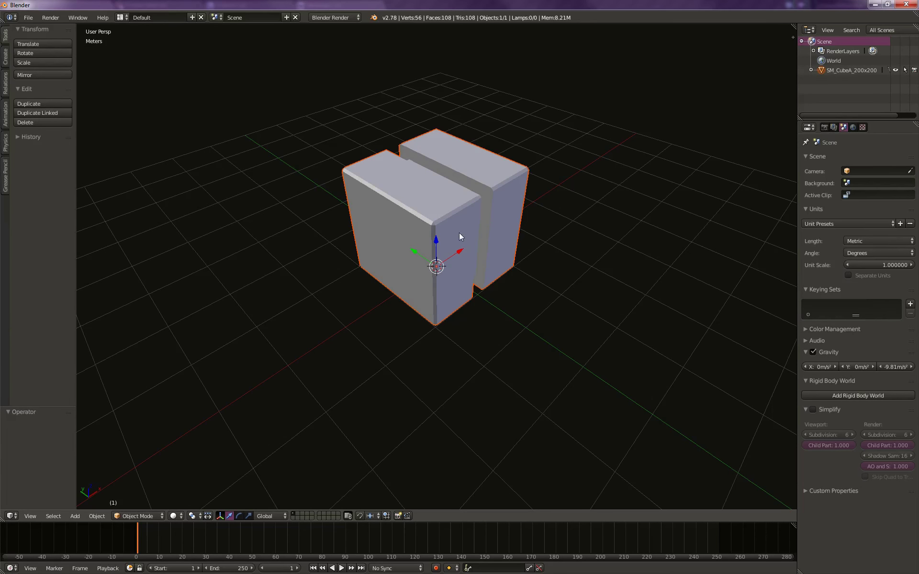
key(Tab)
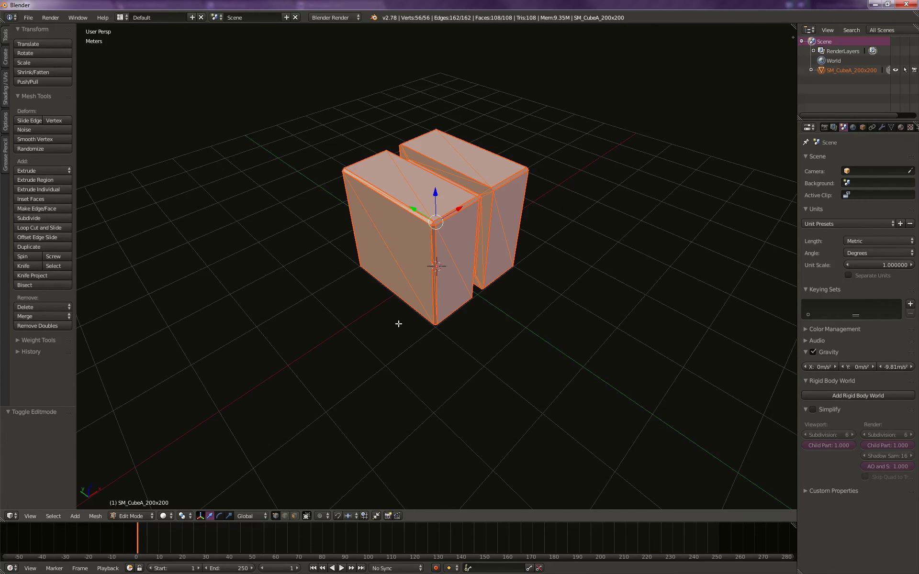
middle_drag(398, 324, 433, 306)
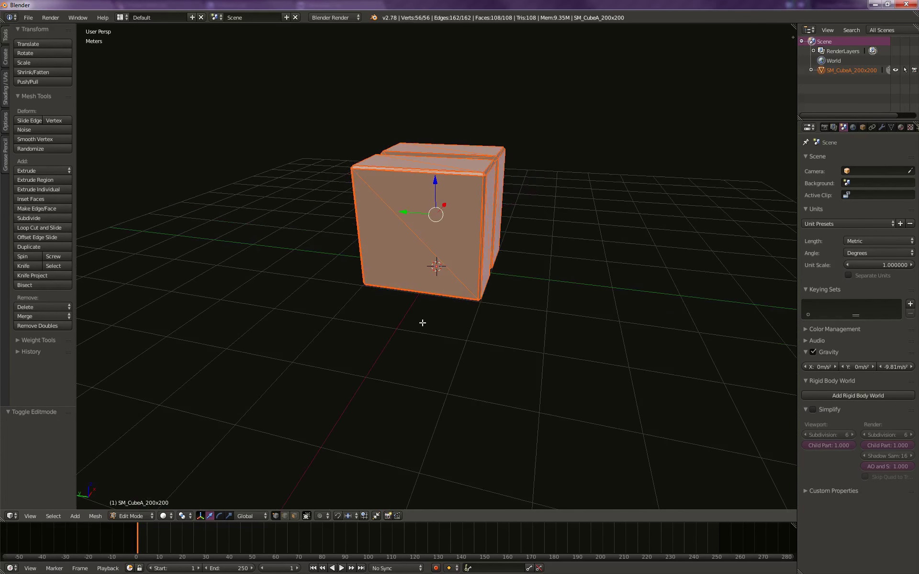
click(876, 5)
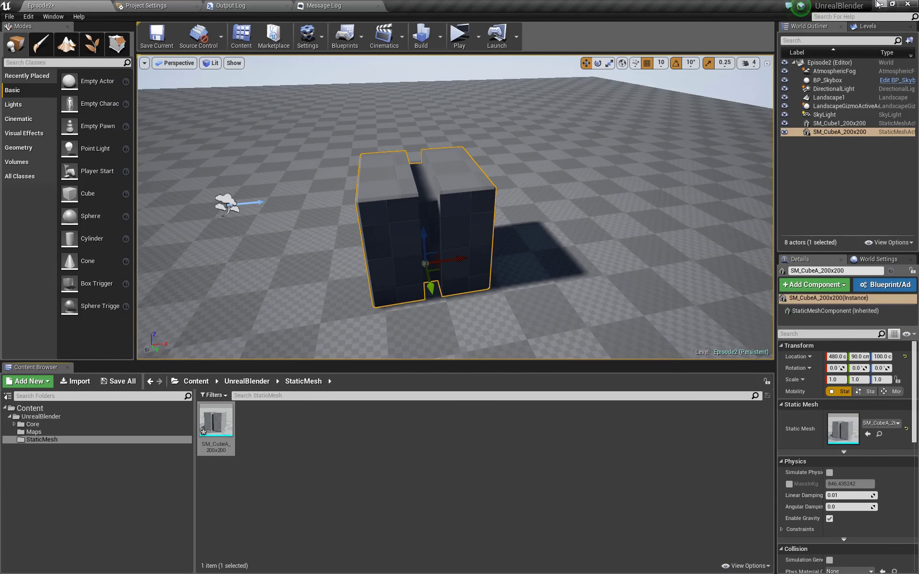
click(878, 4)
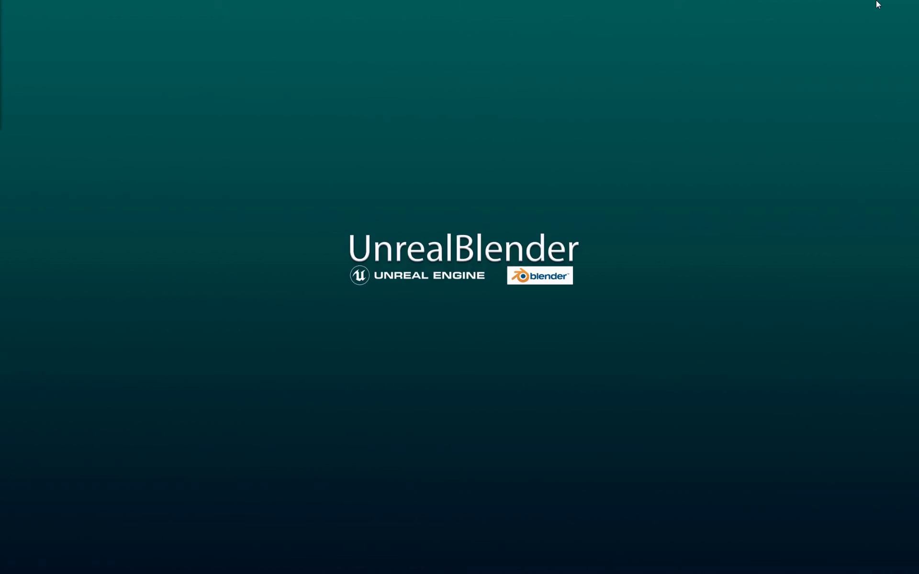